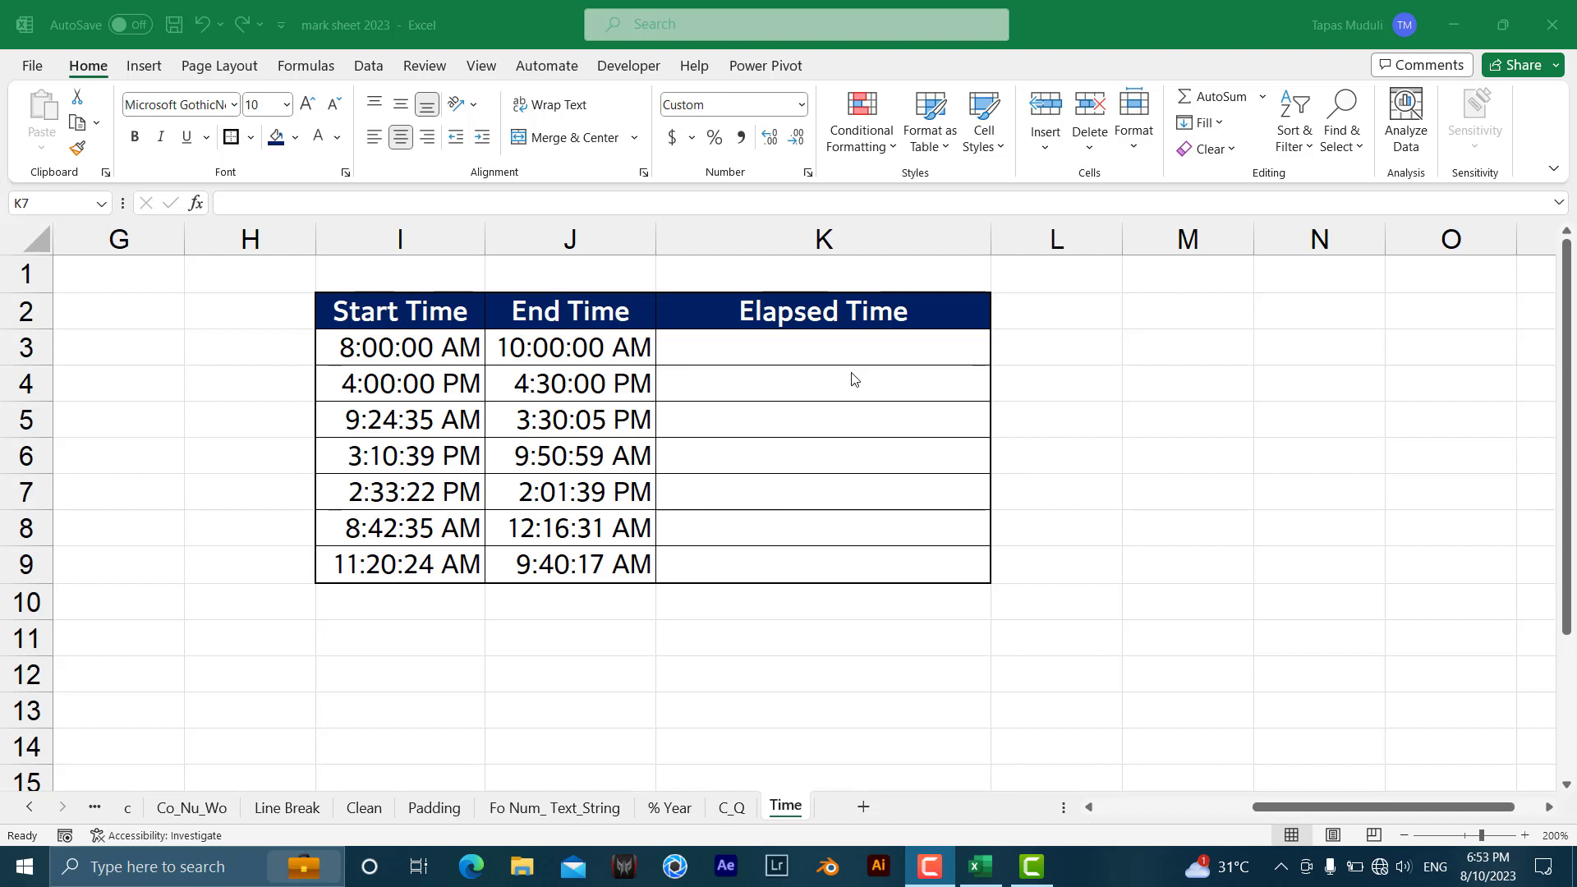
Step: Enter =J3-I3 in K3 so the first elapsed time reads 2:00
{"action": "left_click", "coordinate": [848, 348]}
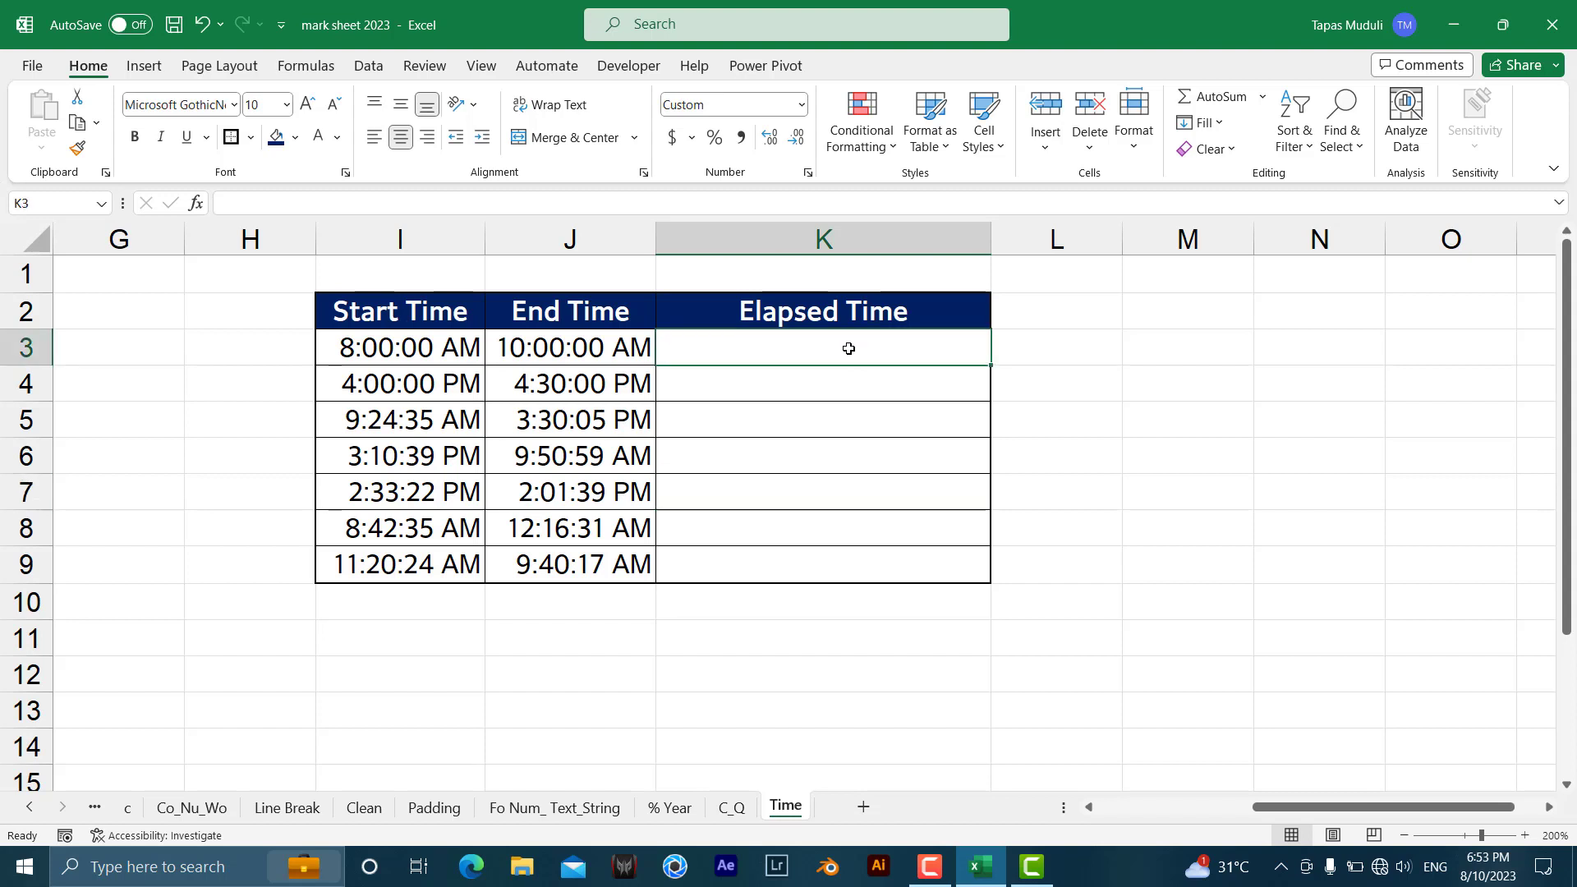
{"action": "type", "text": "="}
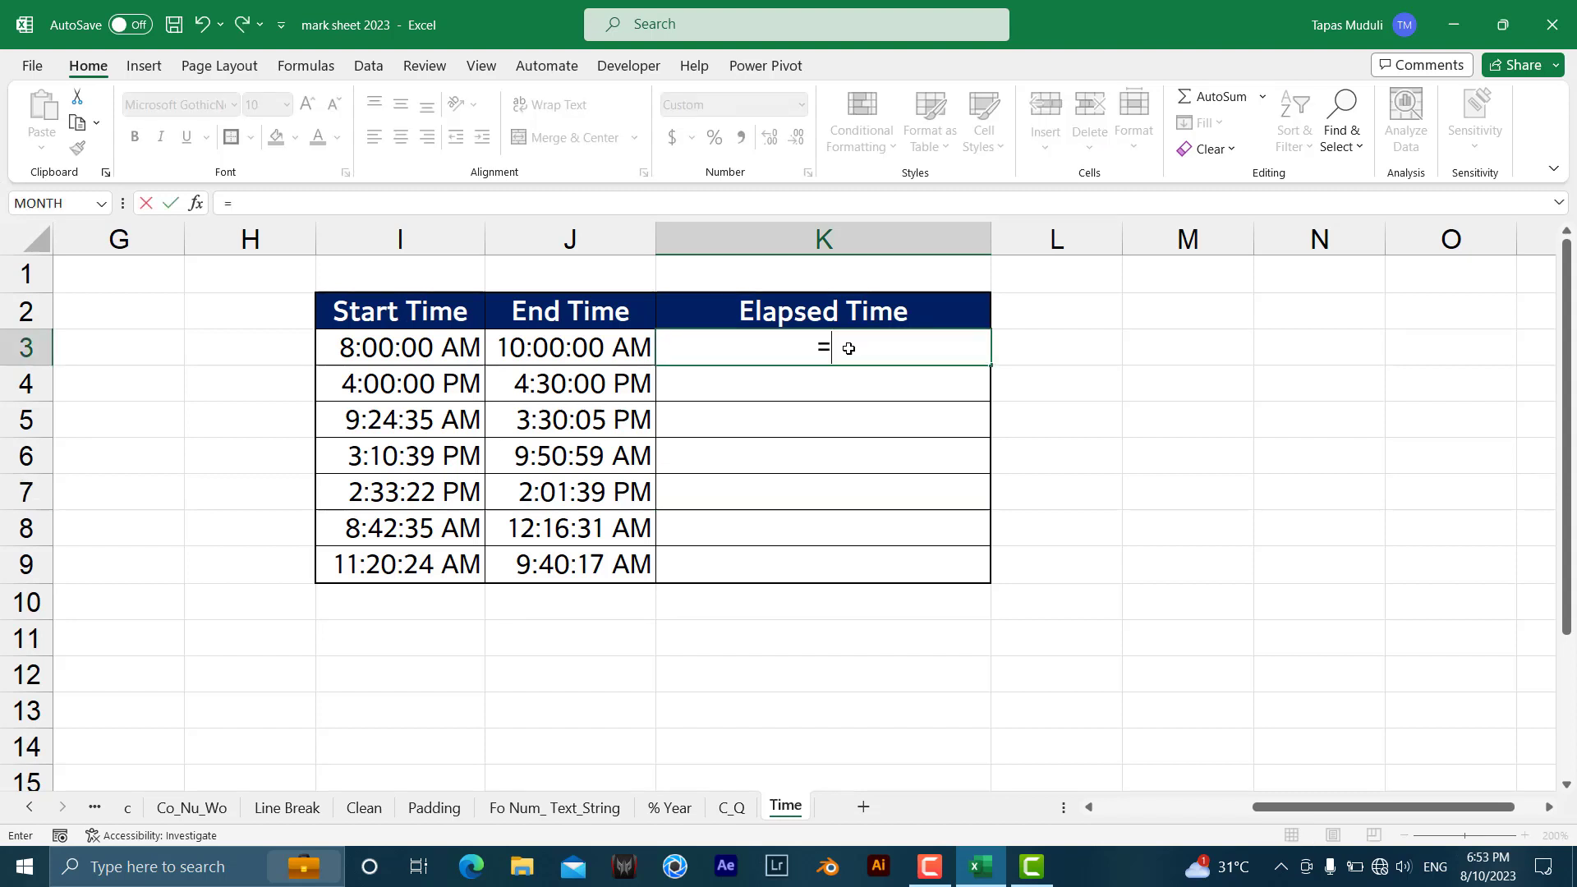
{"action": "left_click", "coordinate": [601, 353]}
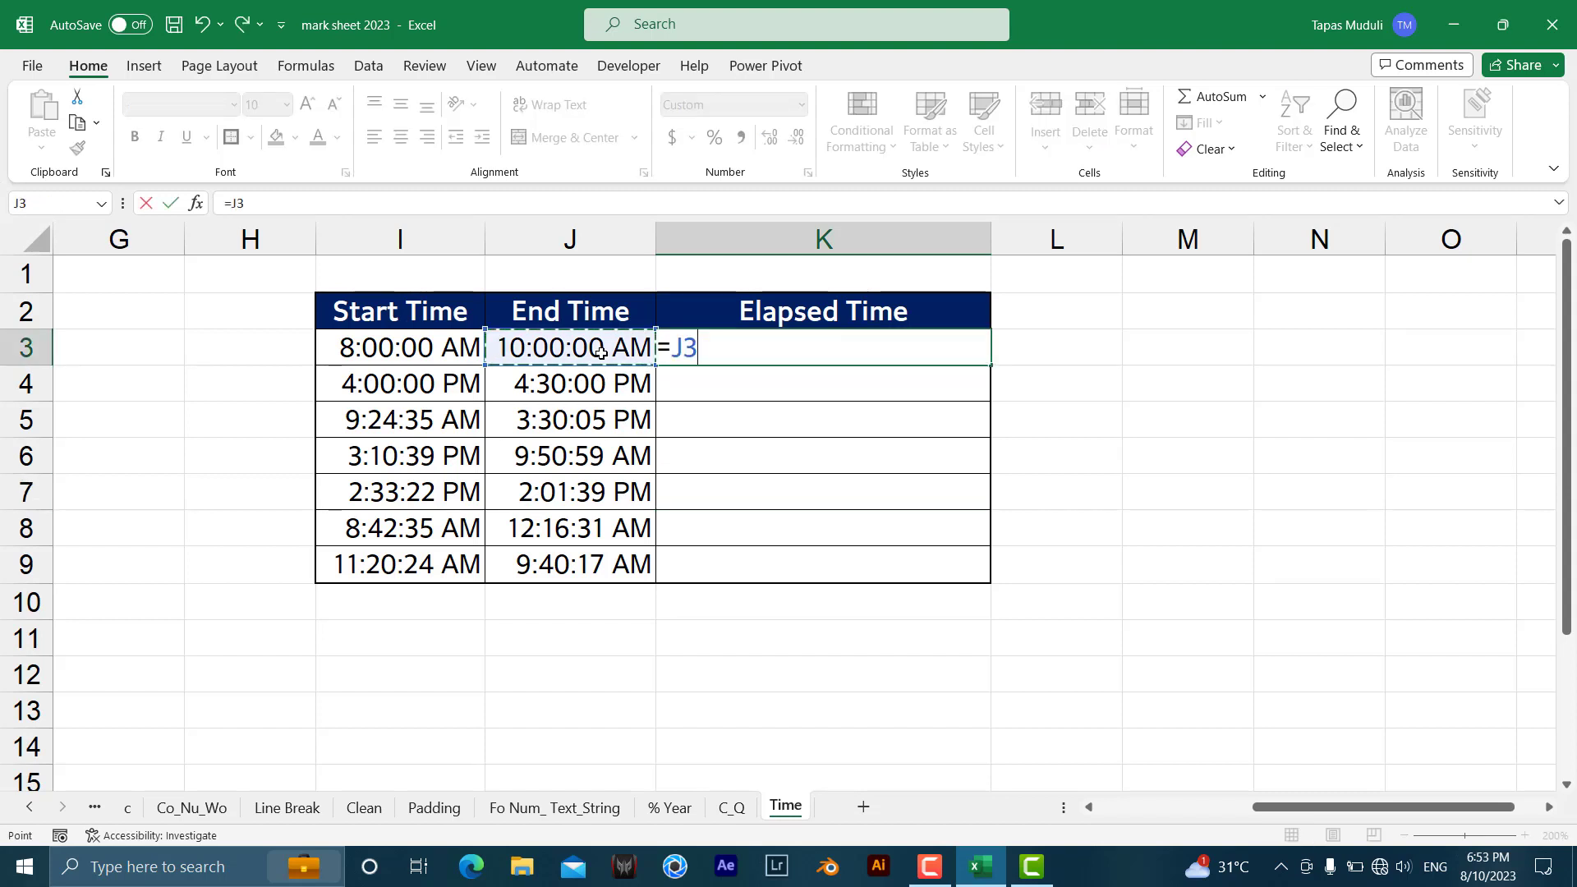
{"action": "type", "text": "-"}
{"action": "left_click", "coordinate": [466, 354]}
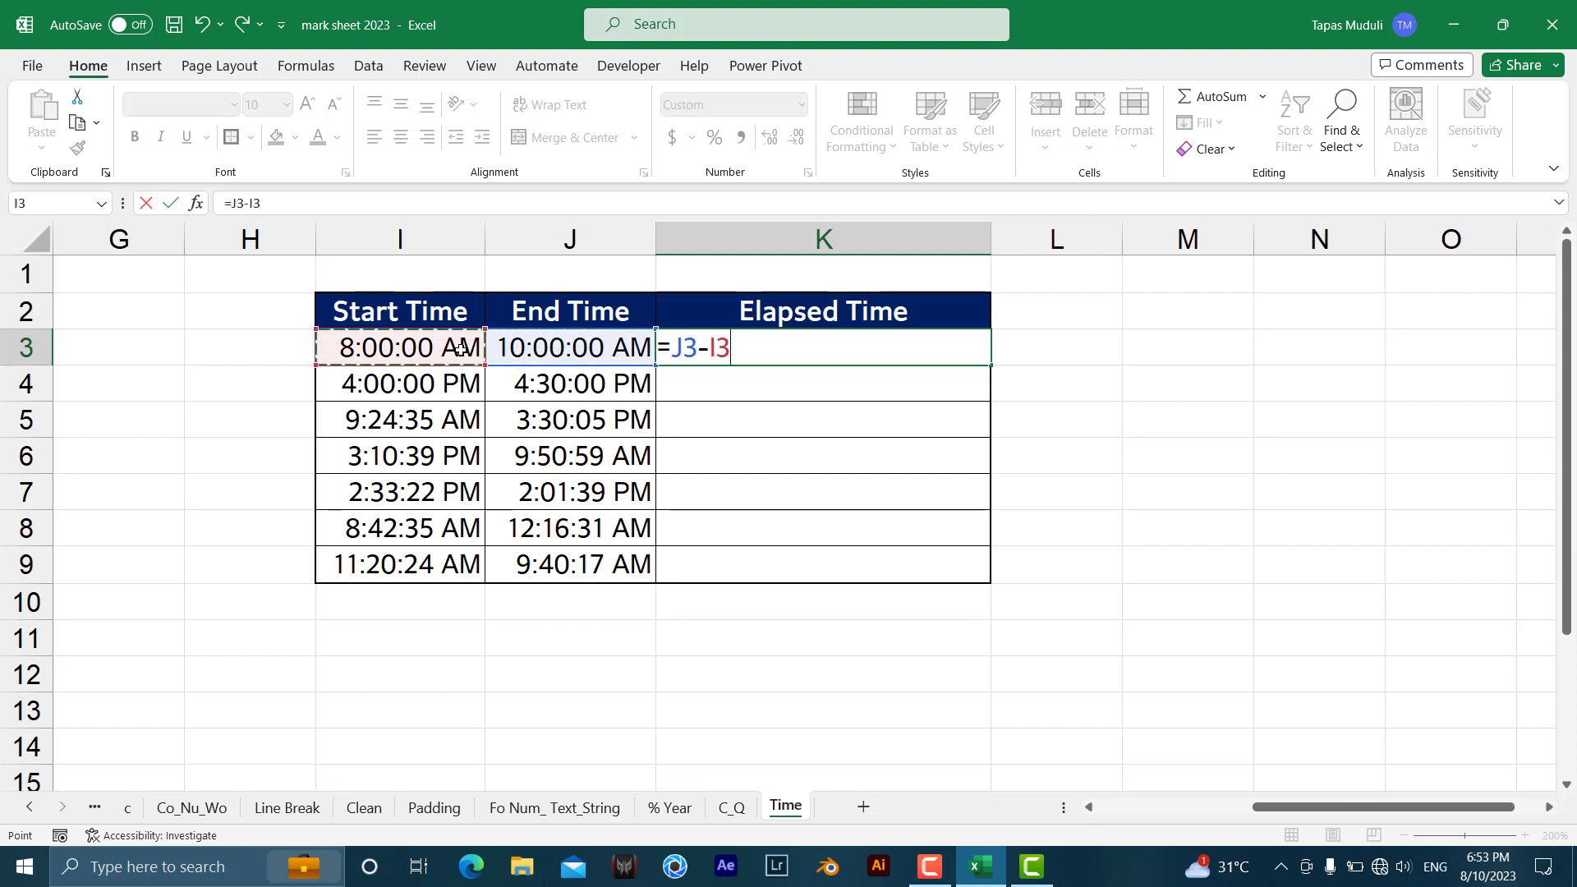
{"action": "key", "text": "Return"}
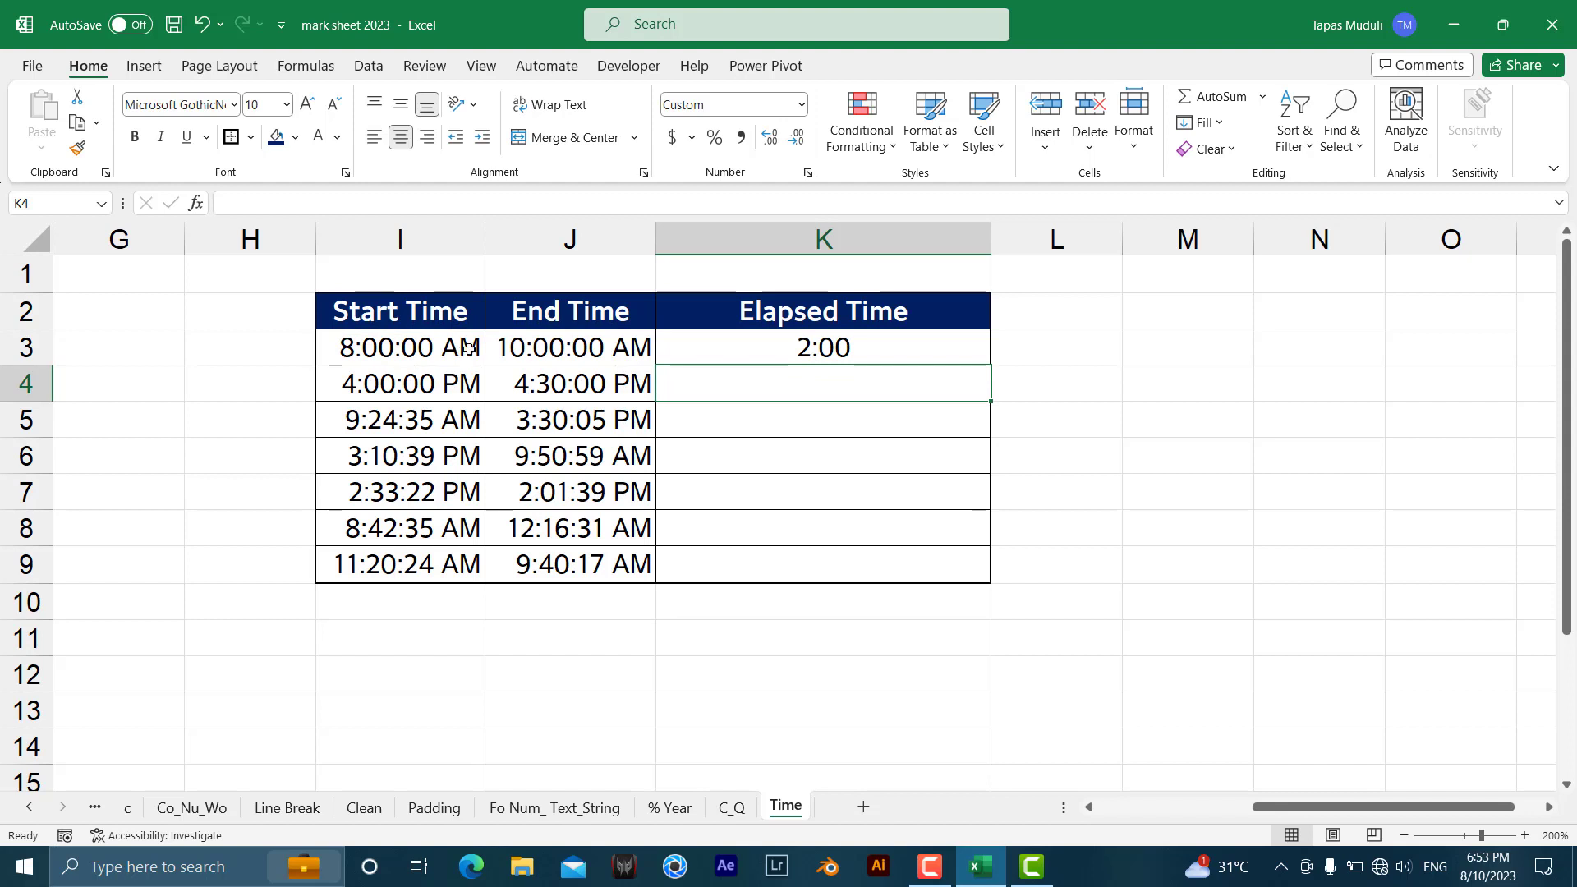
{"action": "left_click", "coordinate": [776, 349]}
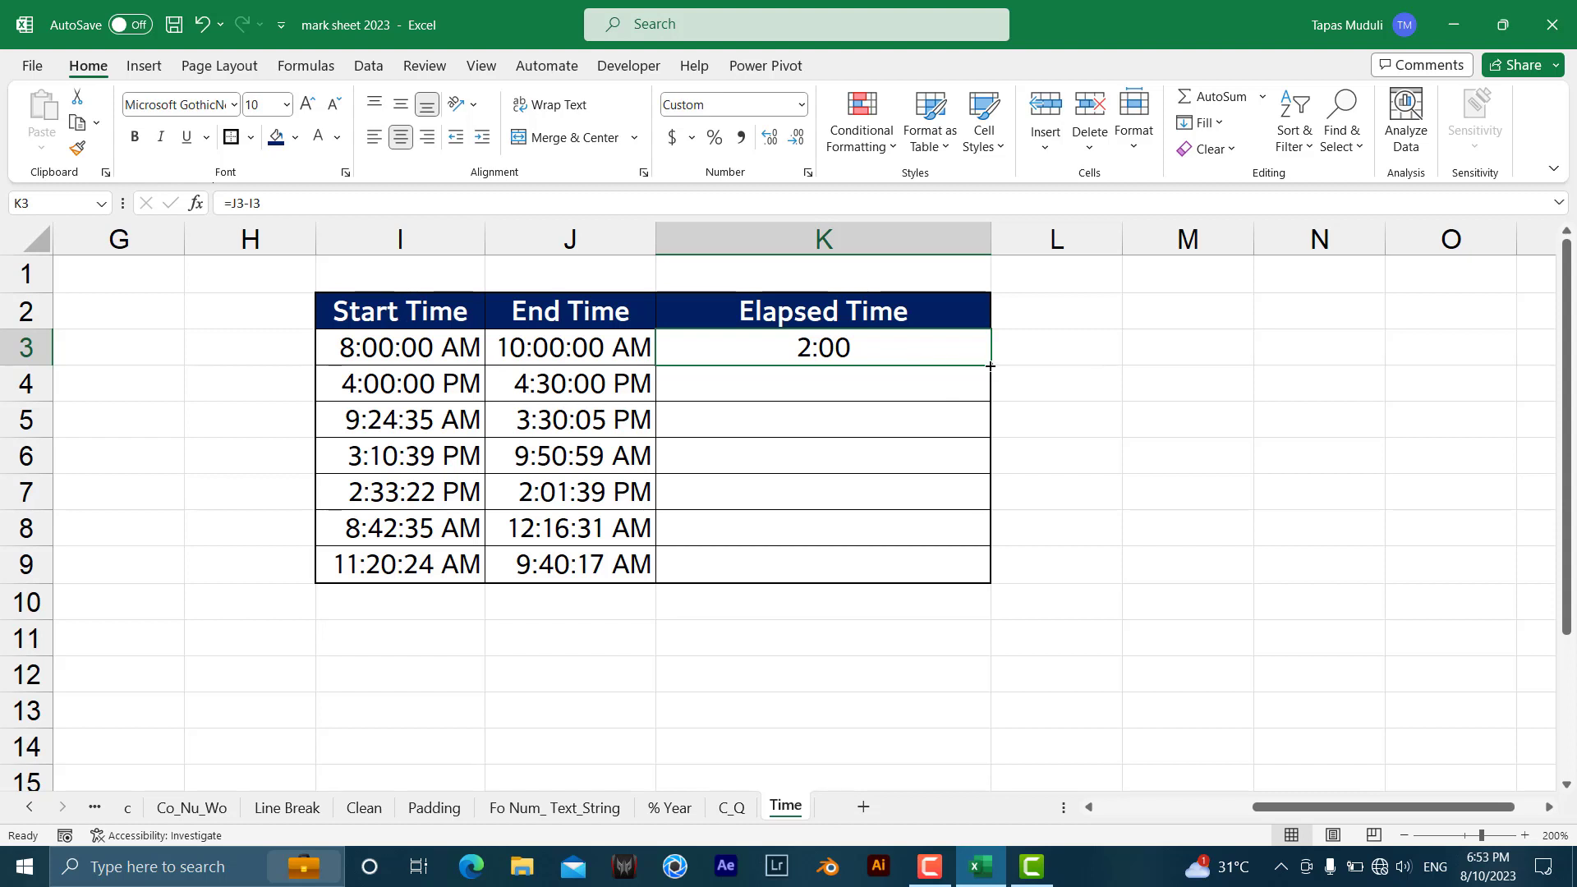
Step: Fill the K3 subtraction down to K9, which shows ##### for overnight pairs
{"action": "left_click_drag", "start_coordinate": [990, 365], "coordinate": [992, 576]}
{"action": "mouse_move", "coordinate": [732, 465]}
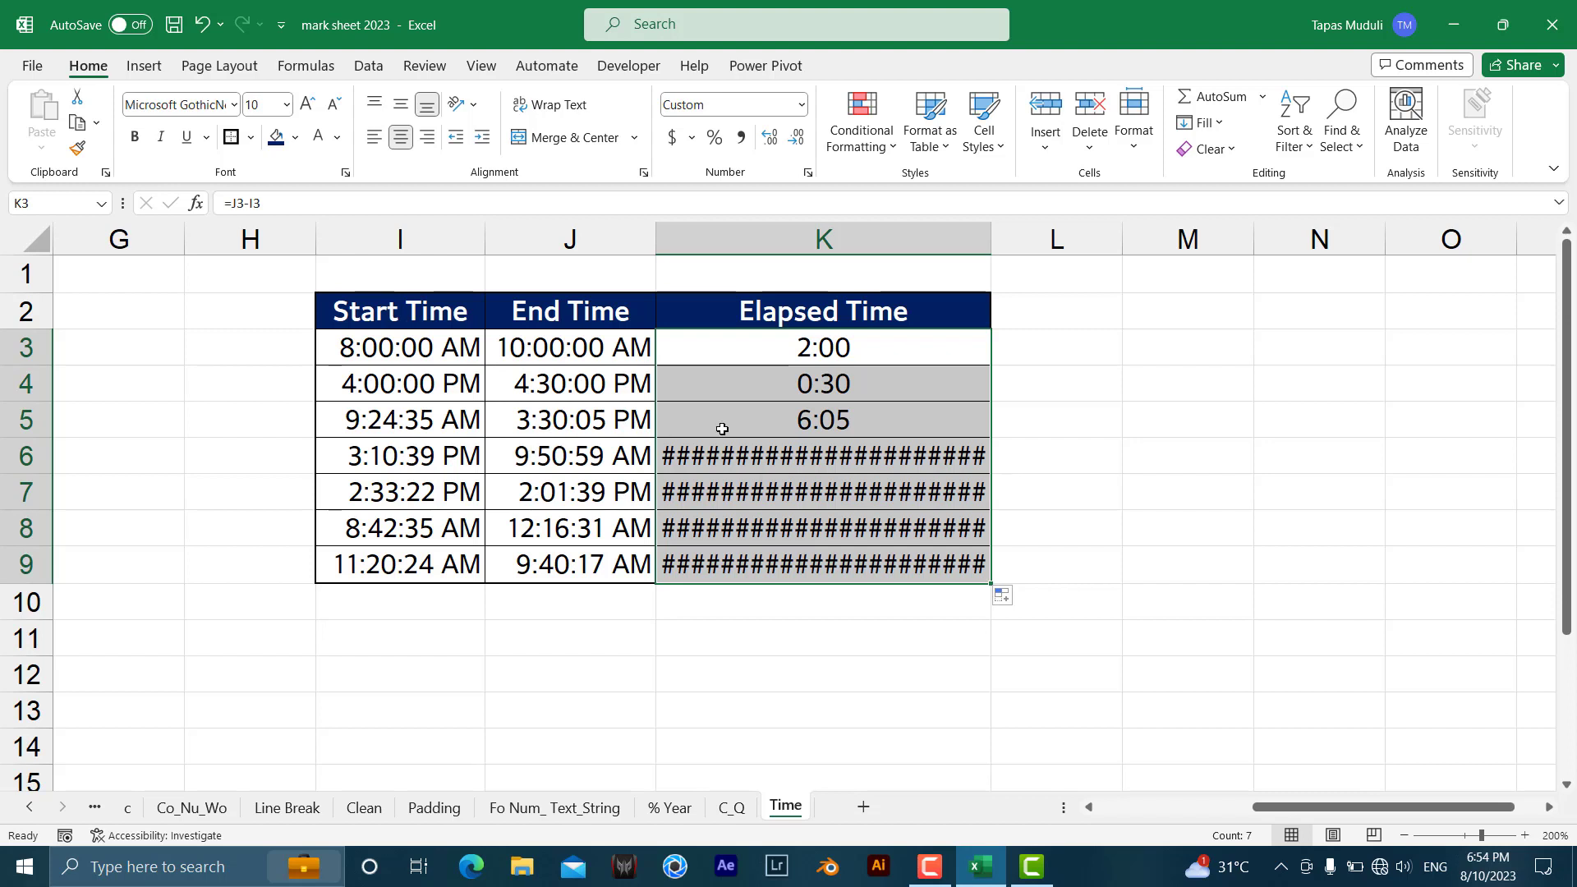
Step: Clear K3:K9 and start an IF formula in K3 testing J3<I3
{"action": "key", "text": "Delete"}
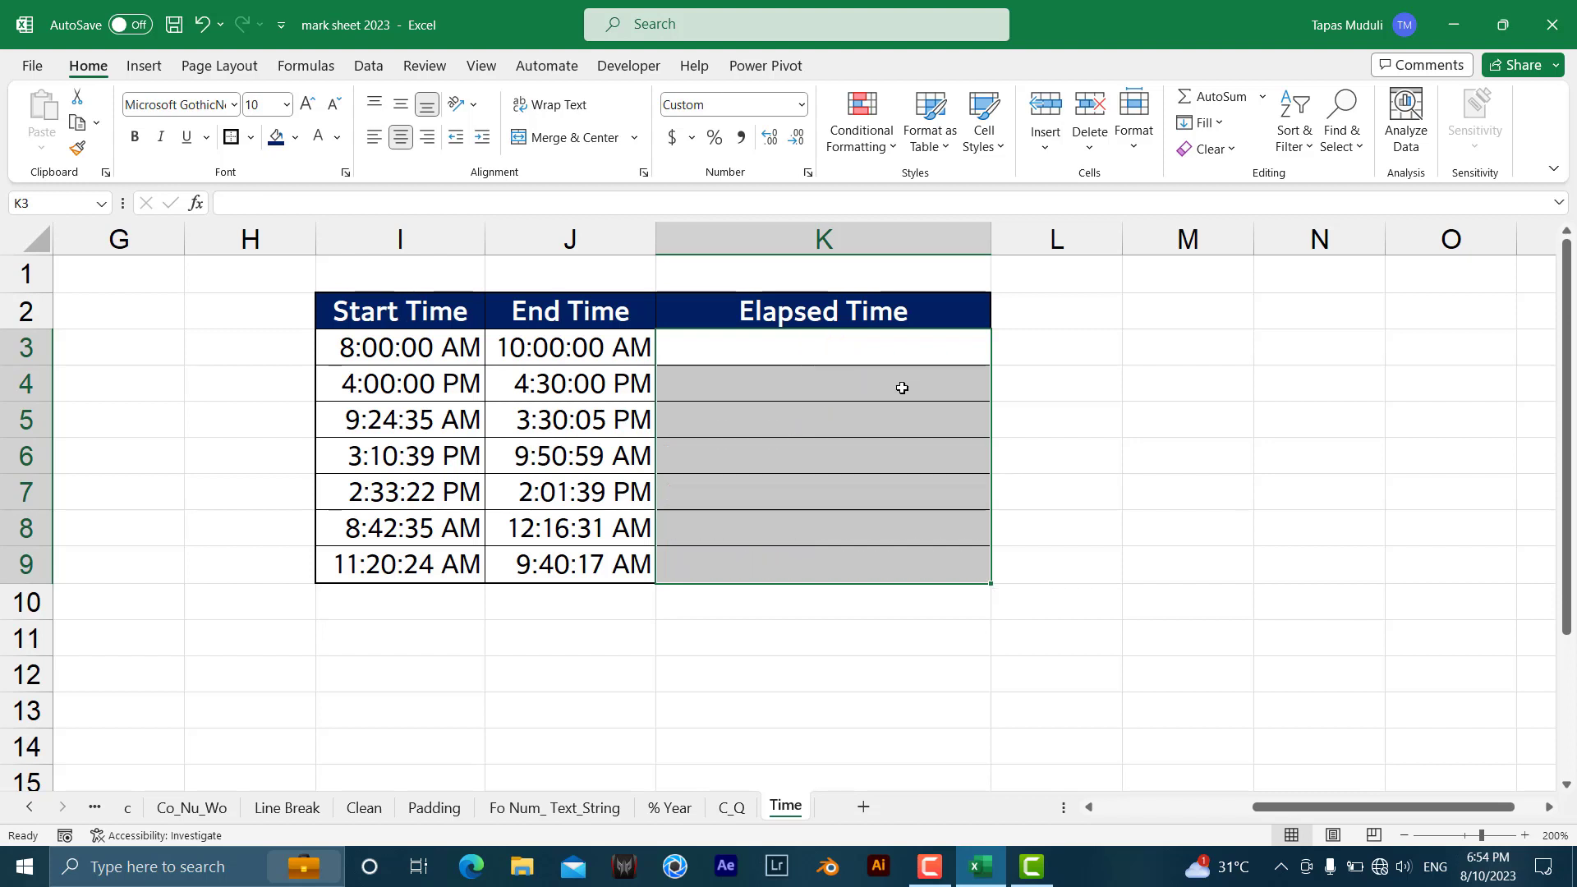
{"action": "left_click", "coordinate": [902, 362]}
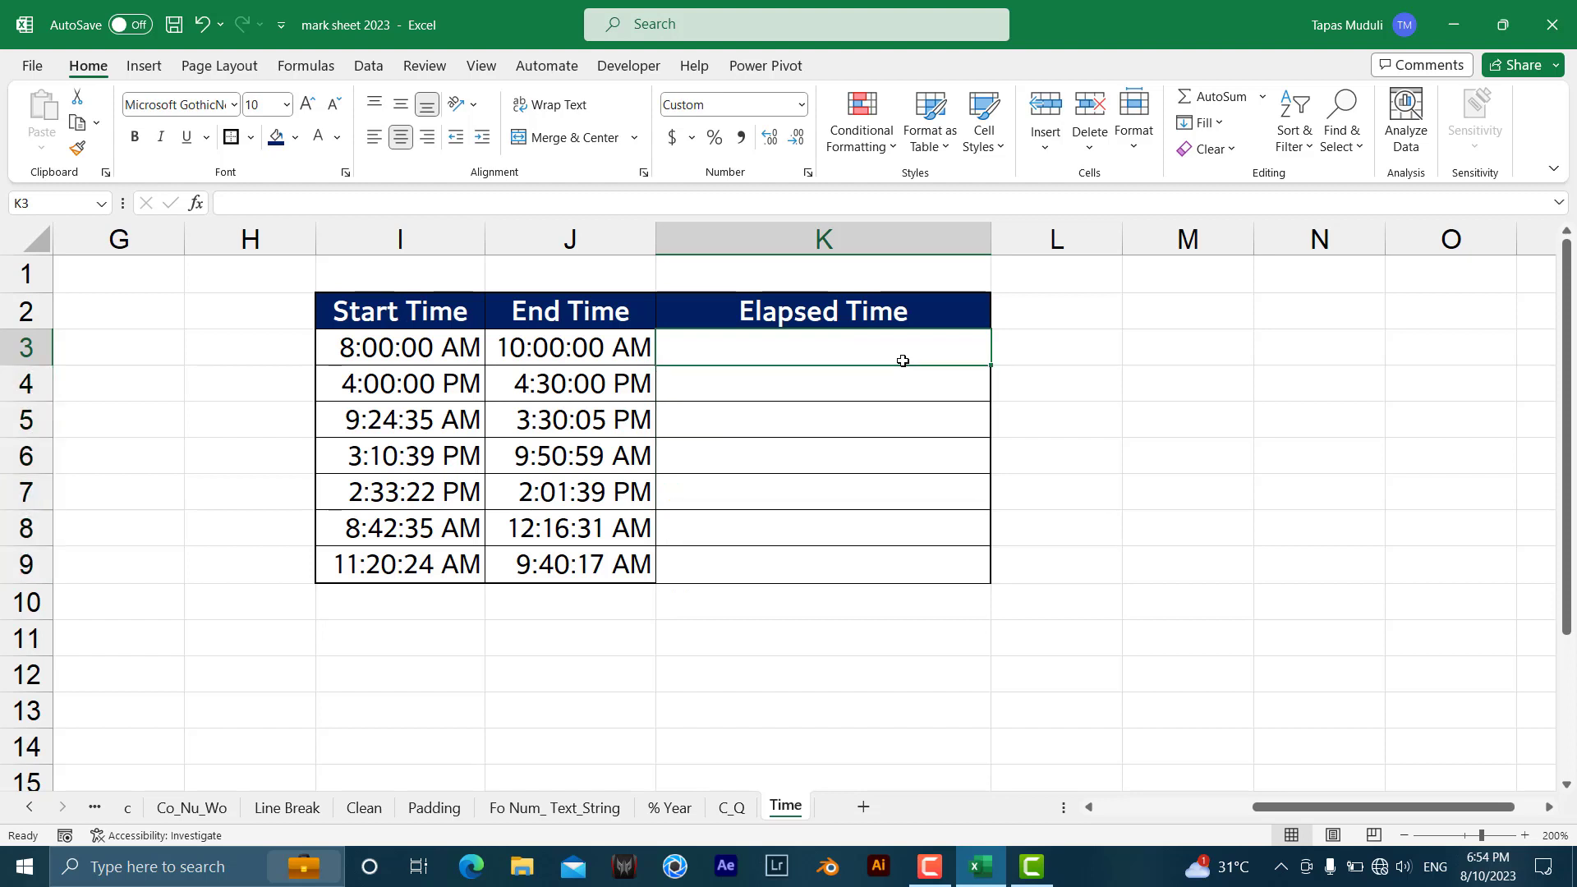
{"action": "type", "text": "="}
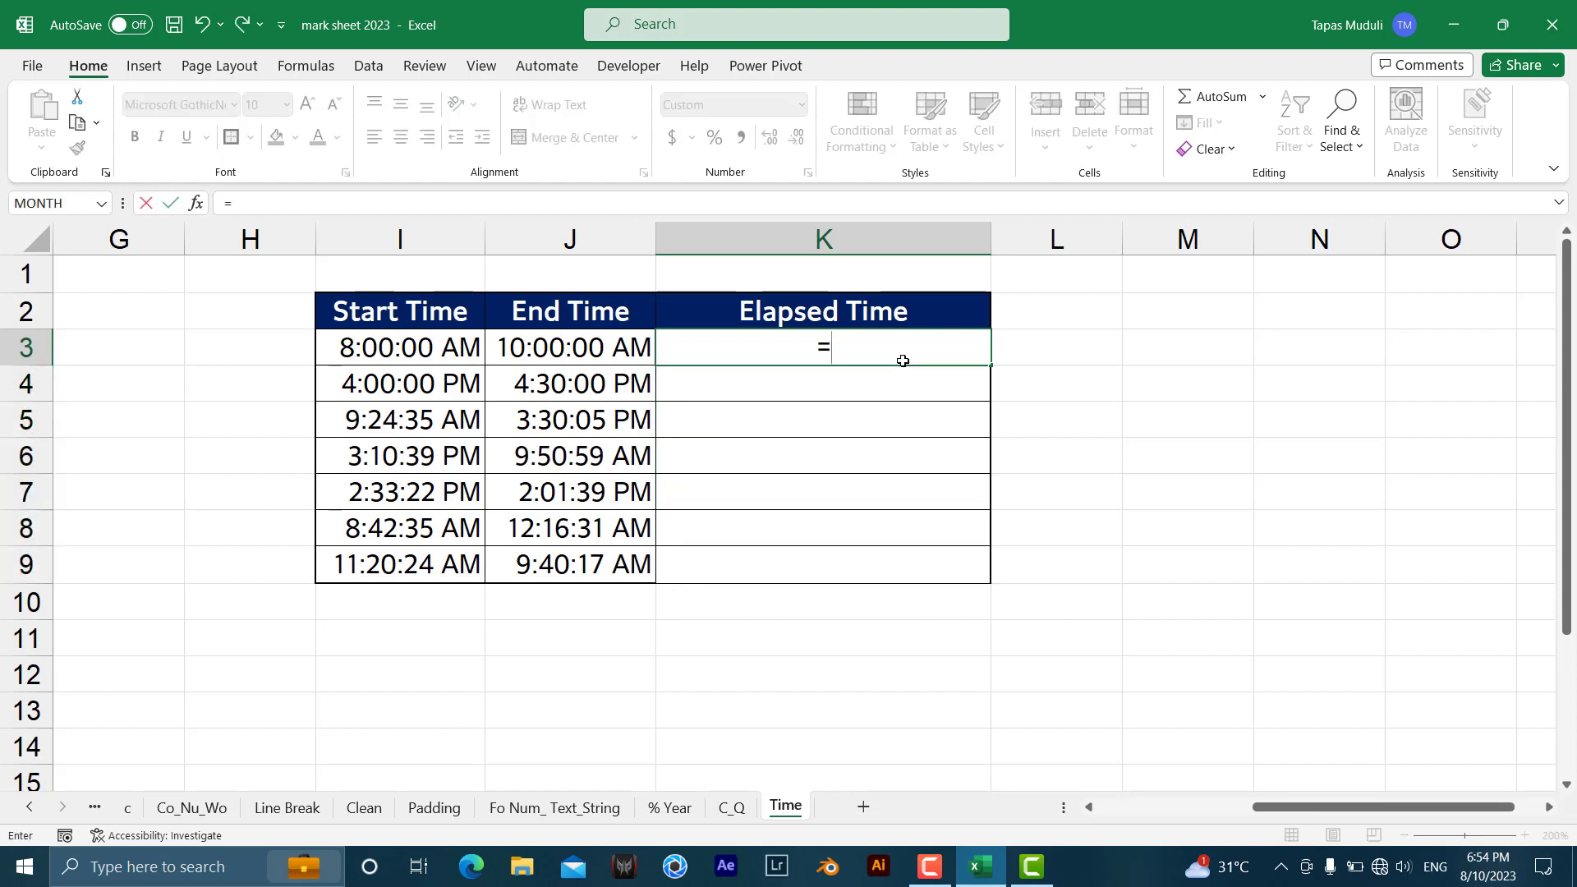
{"action": "type", "text": "if"}
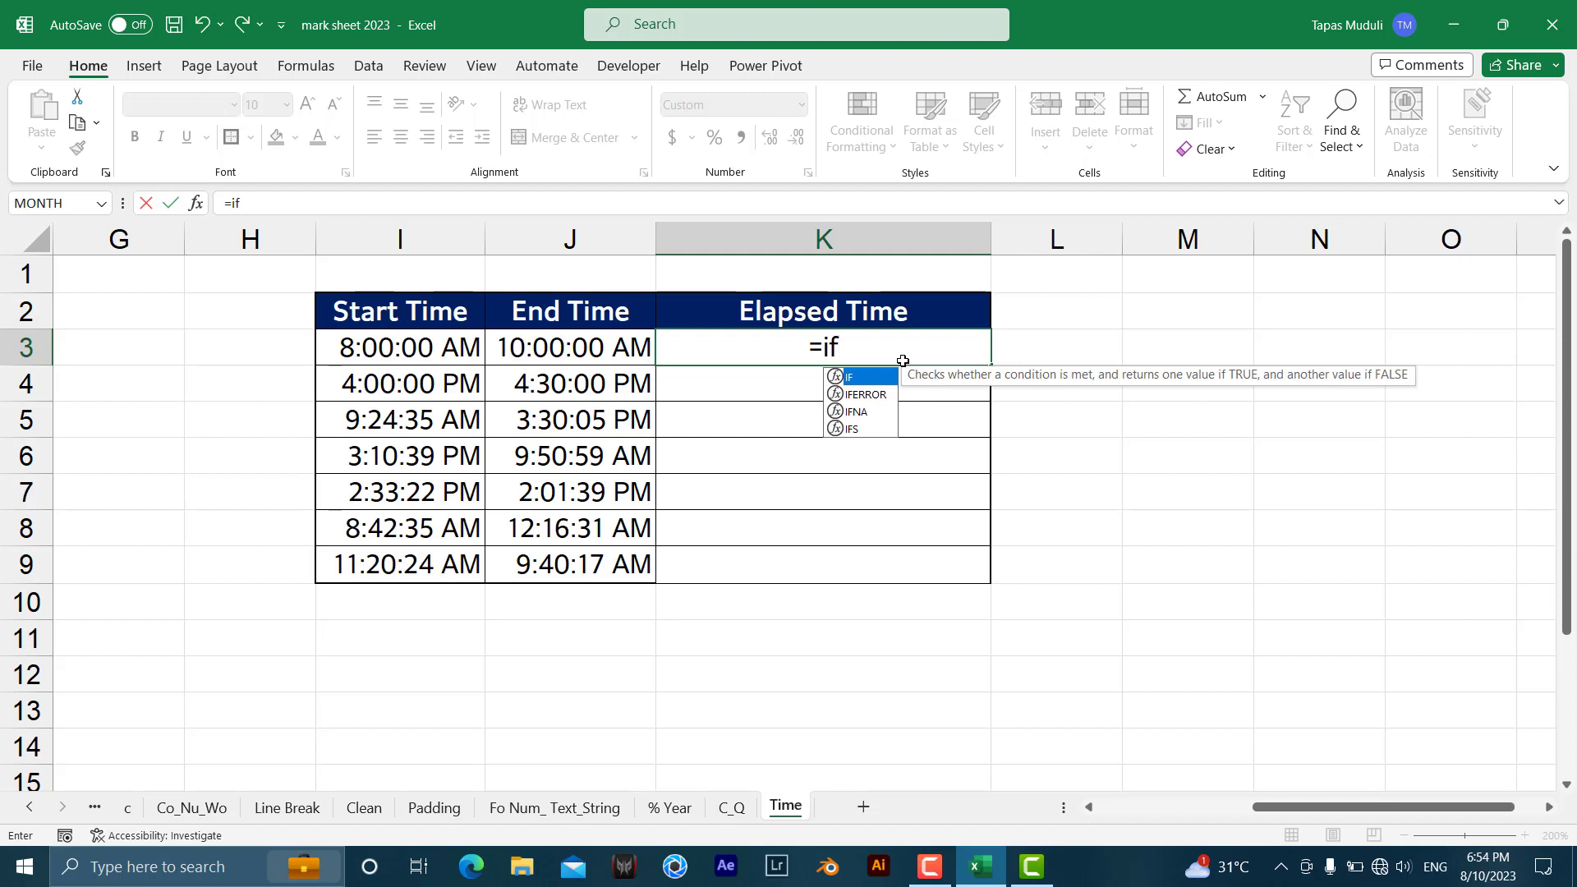
{"action": "type", "text": "("}
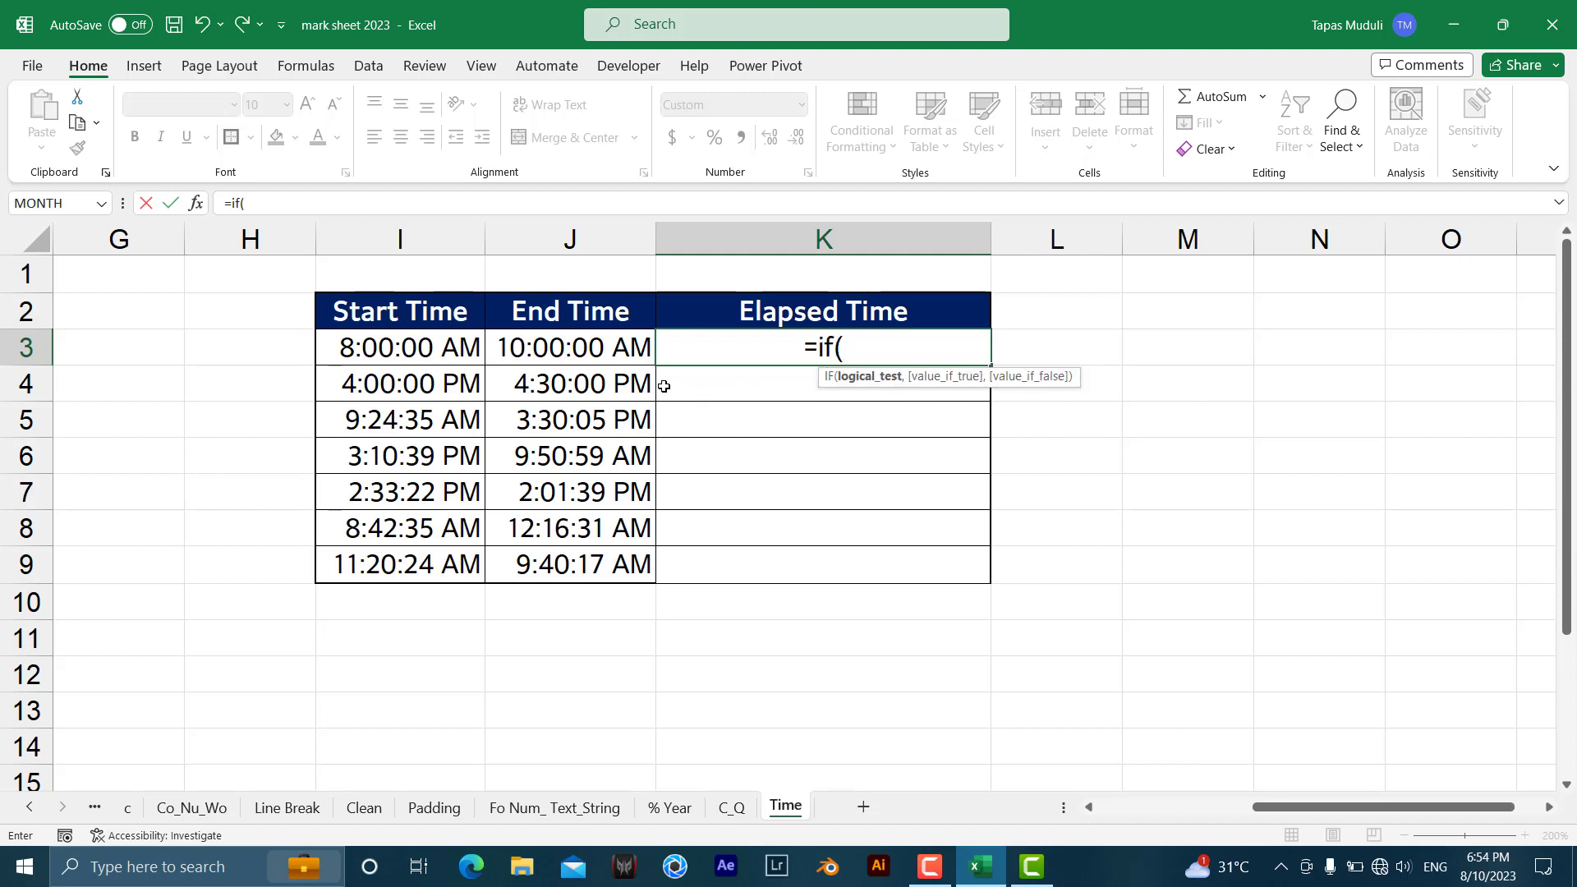
{"action": "left_click", "coordinate": [568, 353]}
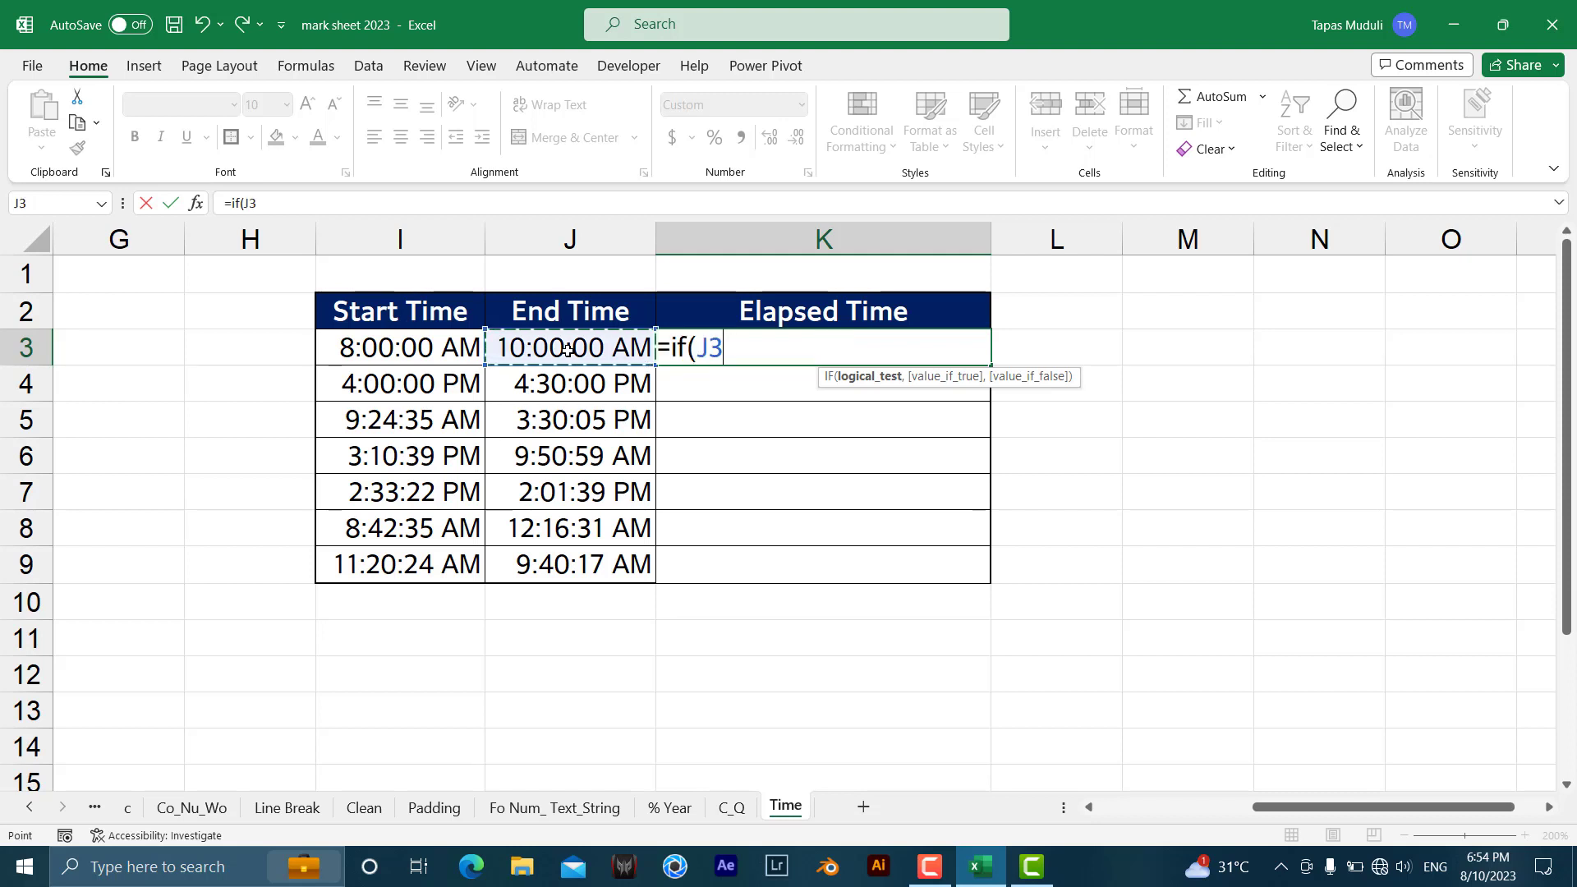
{"action": "type", "text": "<"}
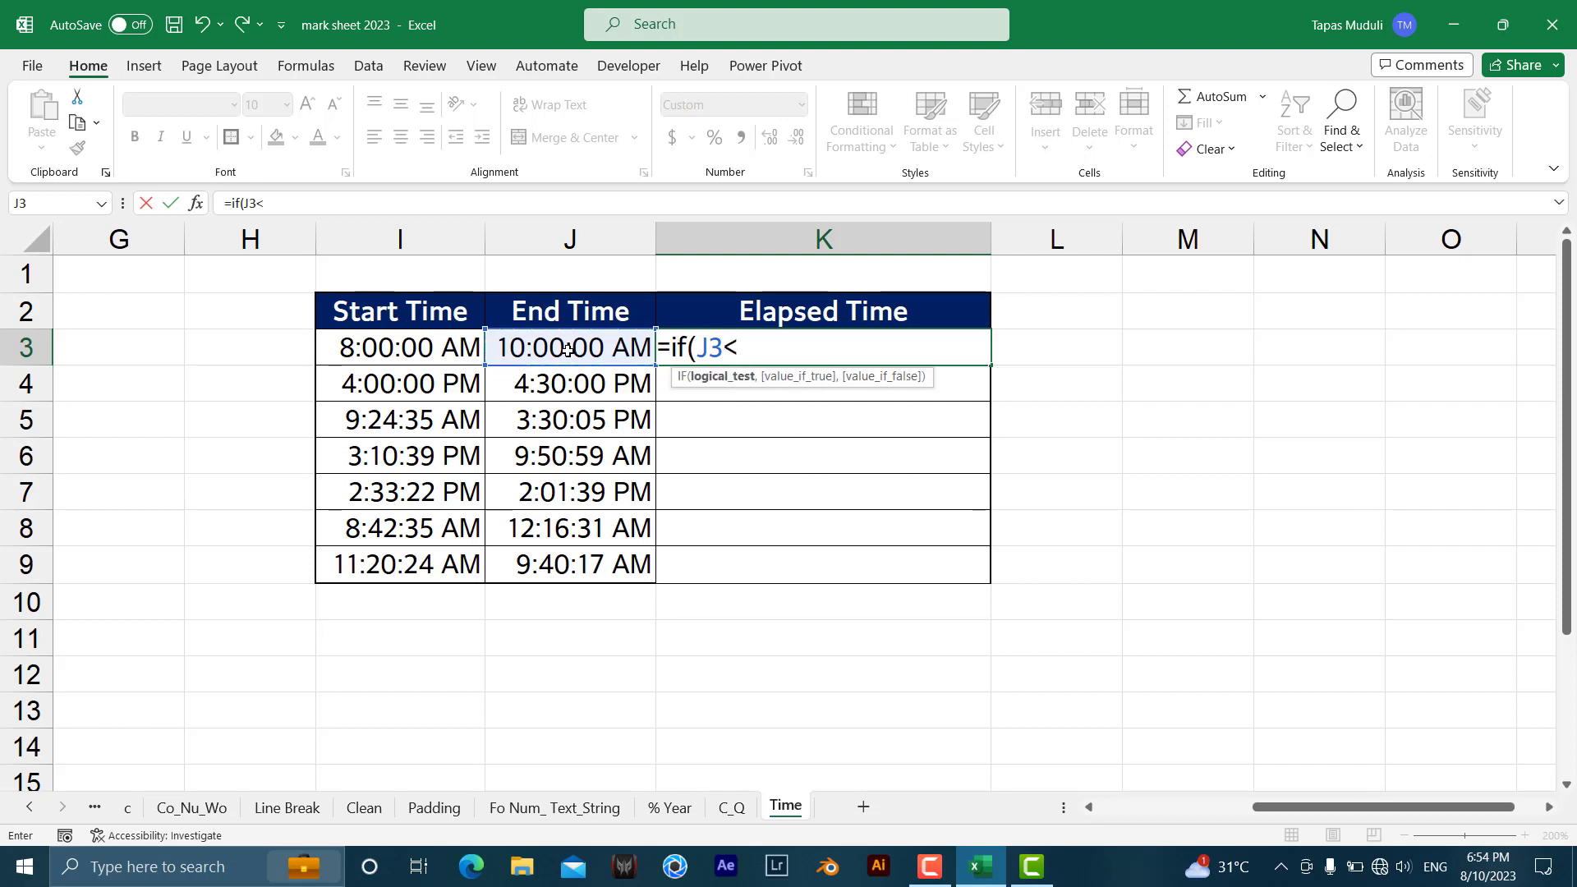
{"action": "left_click", "coordinate": [409, 348]}
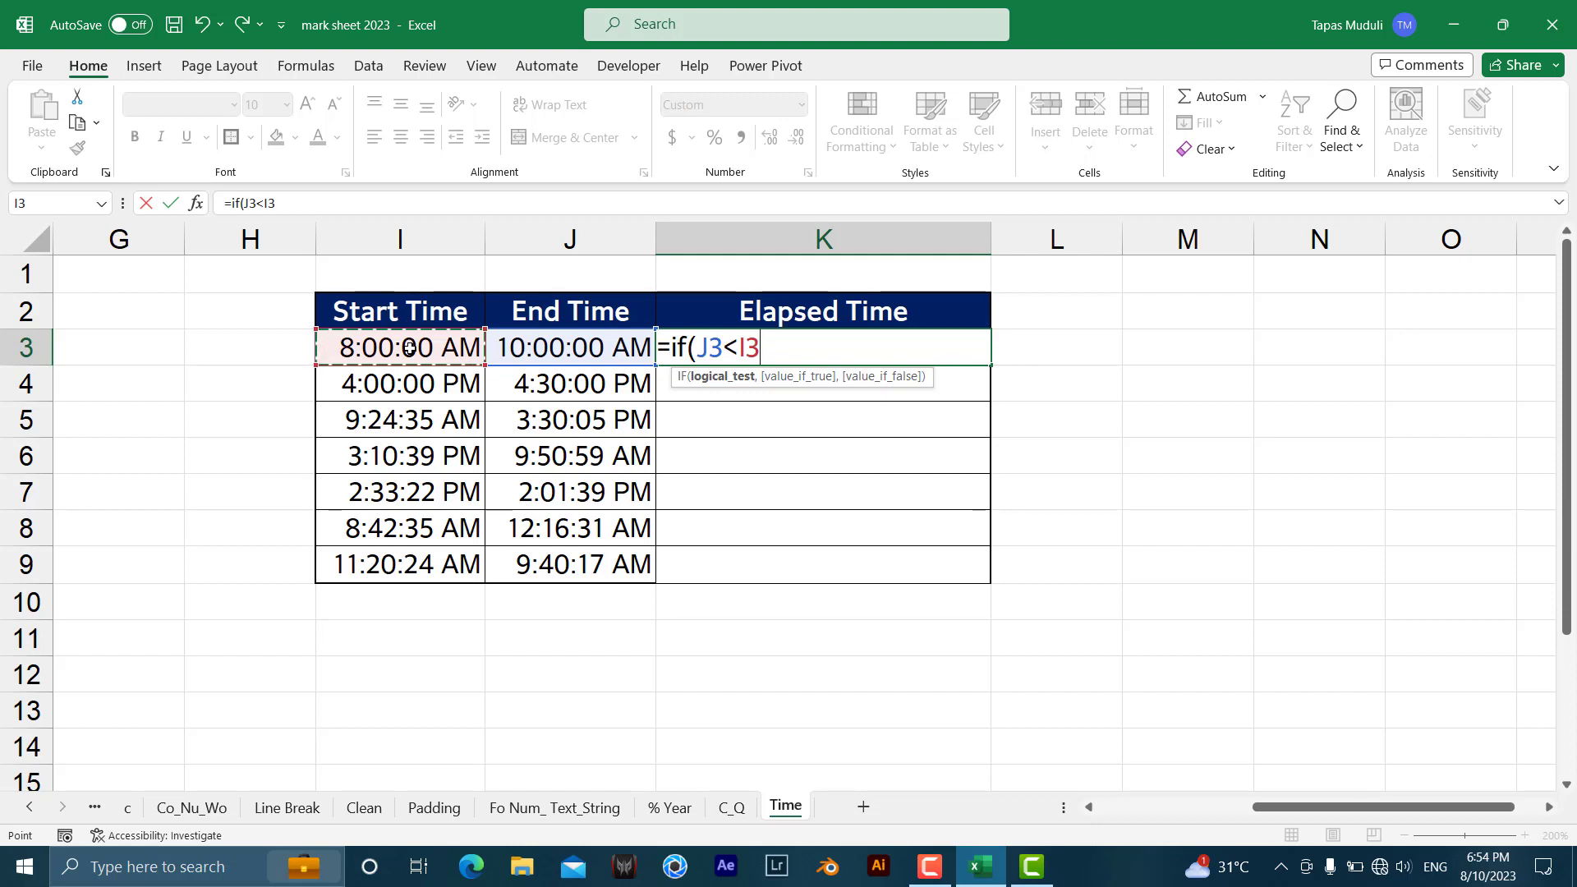
Step: Add the IF results 1+J3-I3 for overnight pairs and J3-I3 otherwise
{"action": "type", "text": ",1+"}
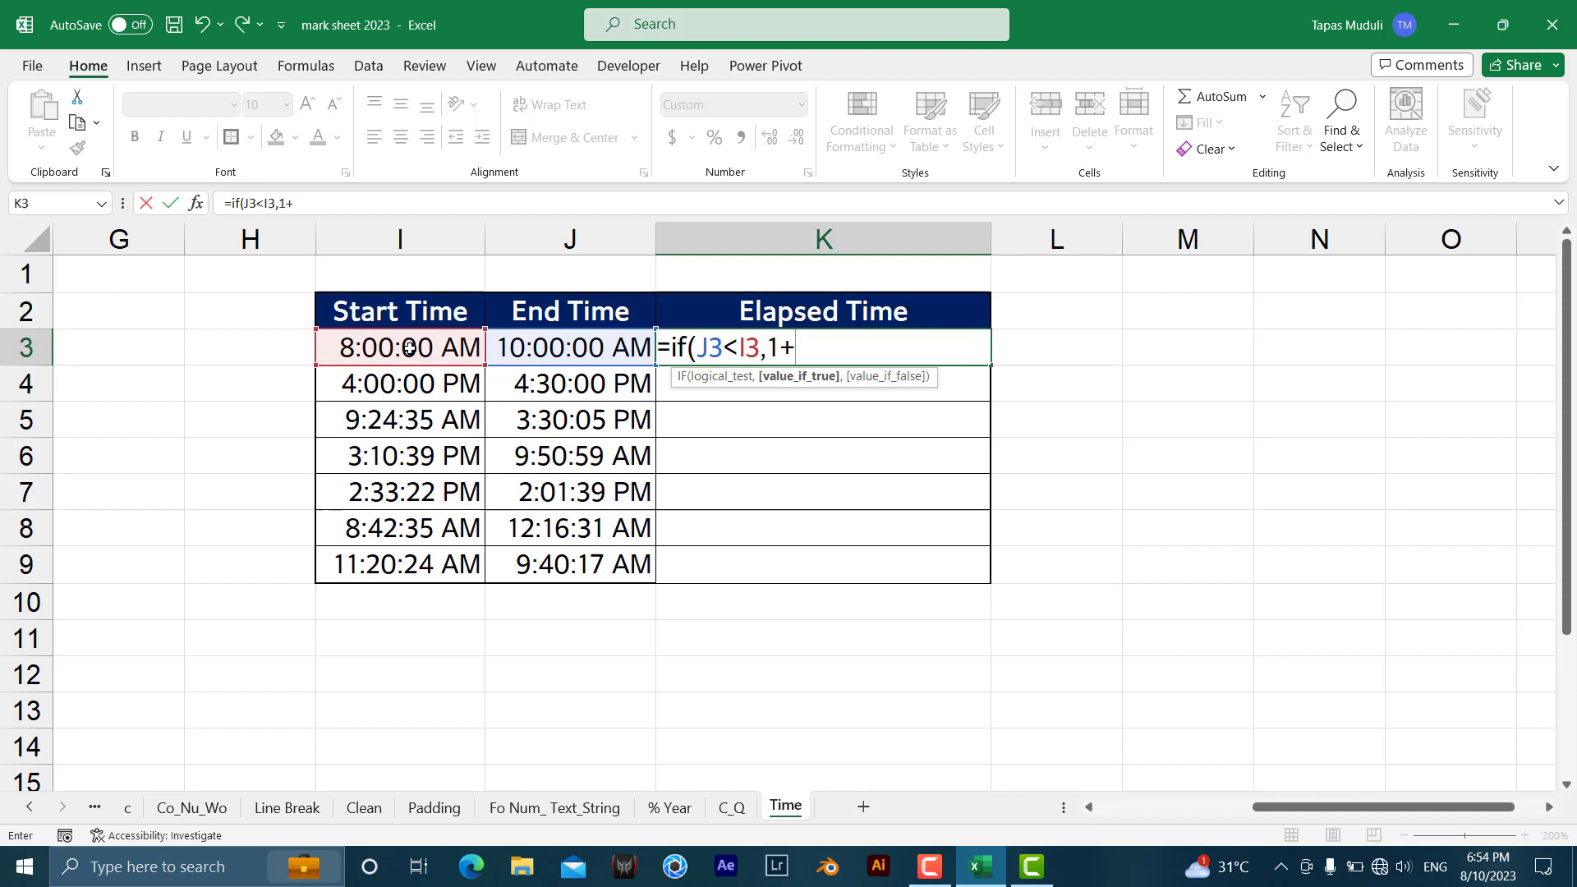
{"action": "left_click", "coordinate": [565, 345]}
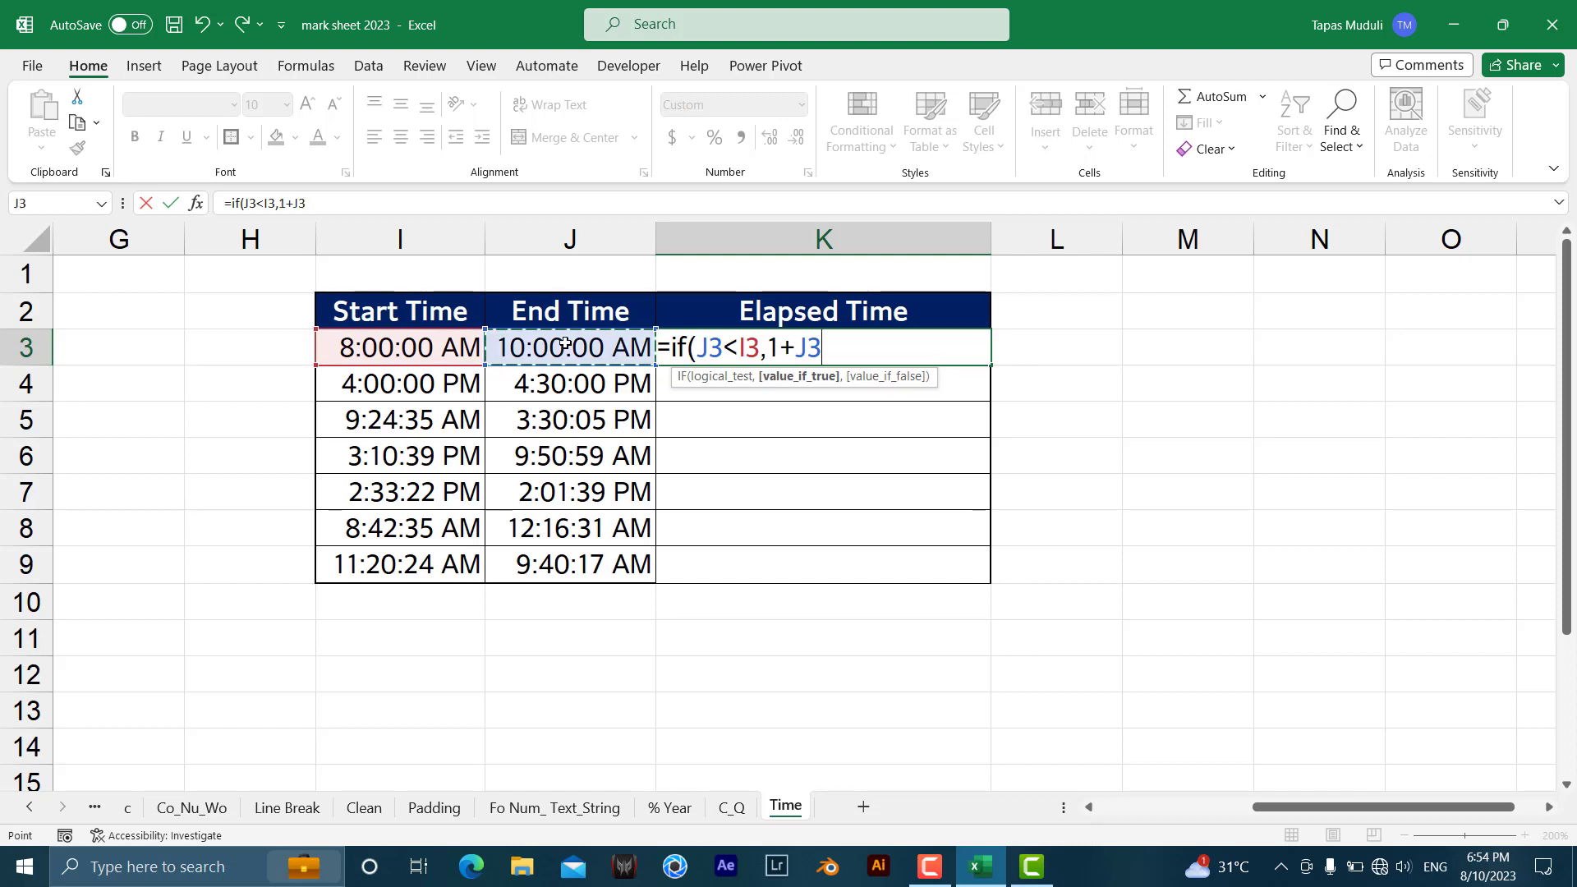
{"action": "type", "text": "-"}
{"action": "left_click", "coordinate": [455, 353]}
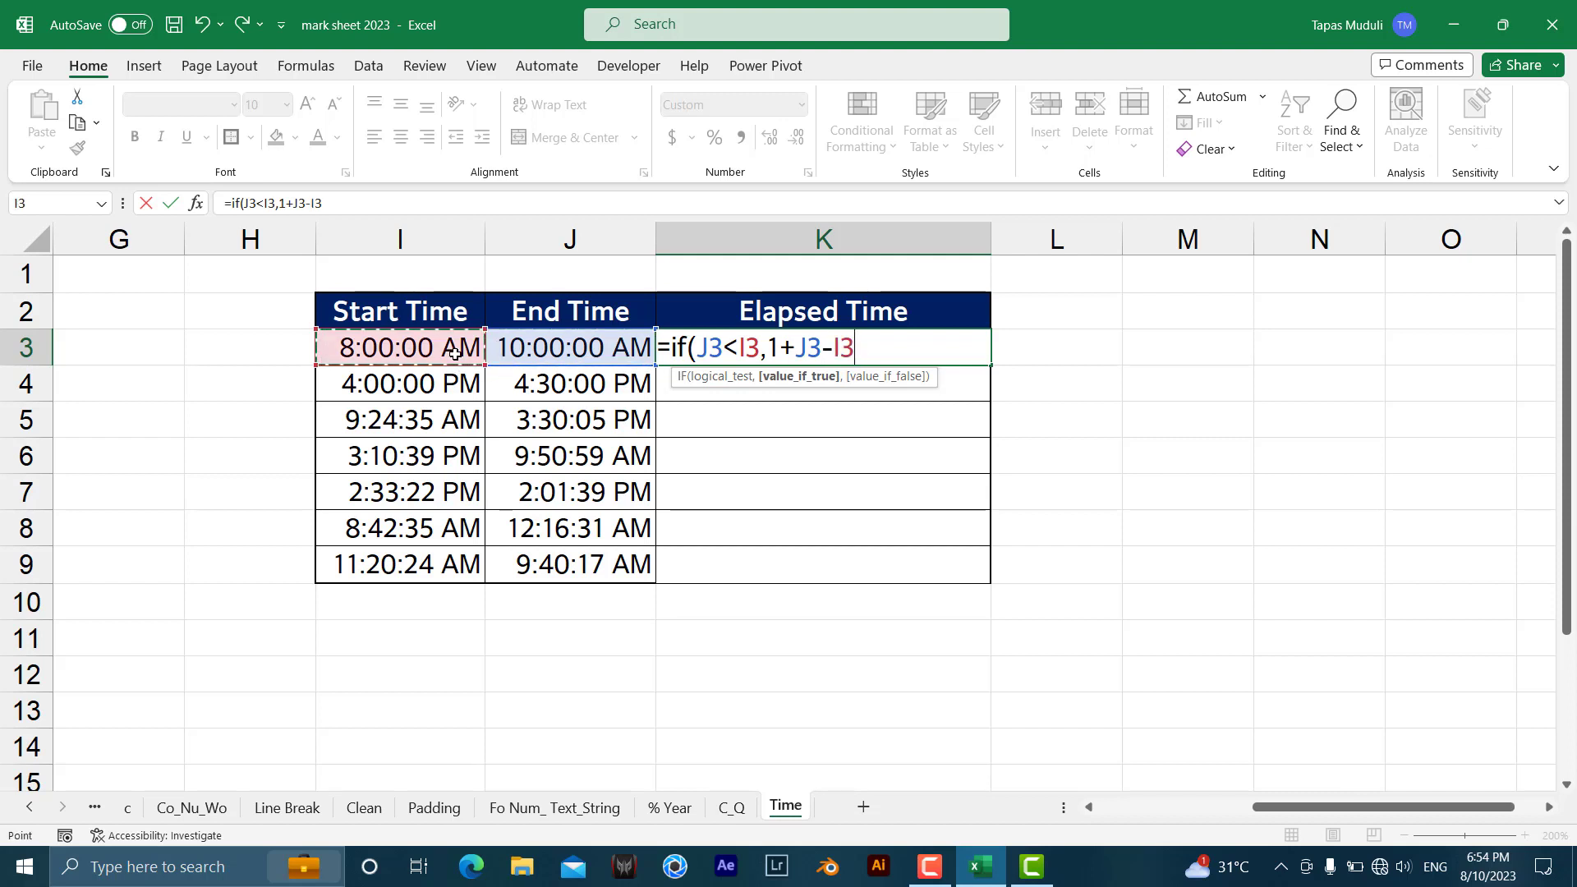
{"action": "type", "text": ","}
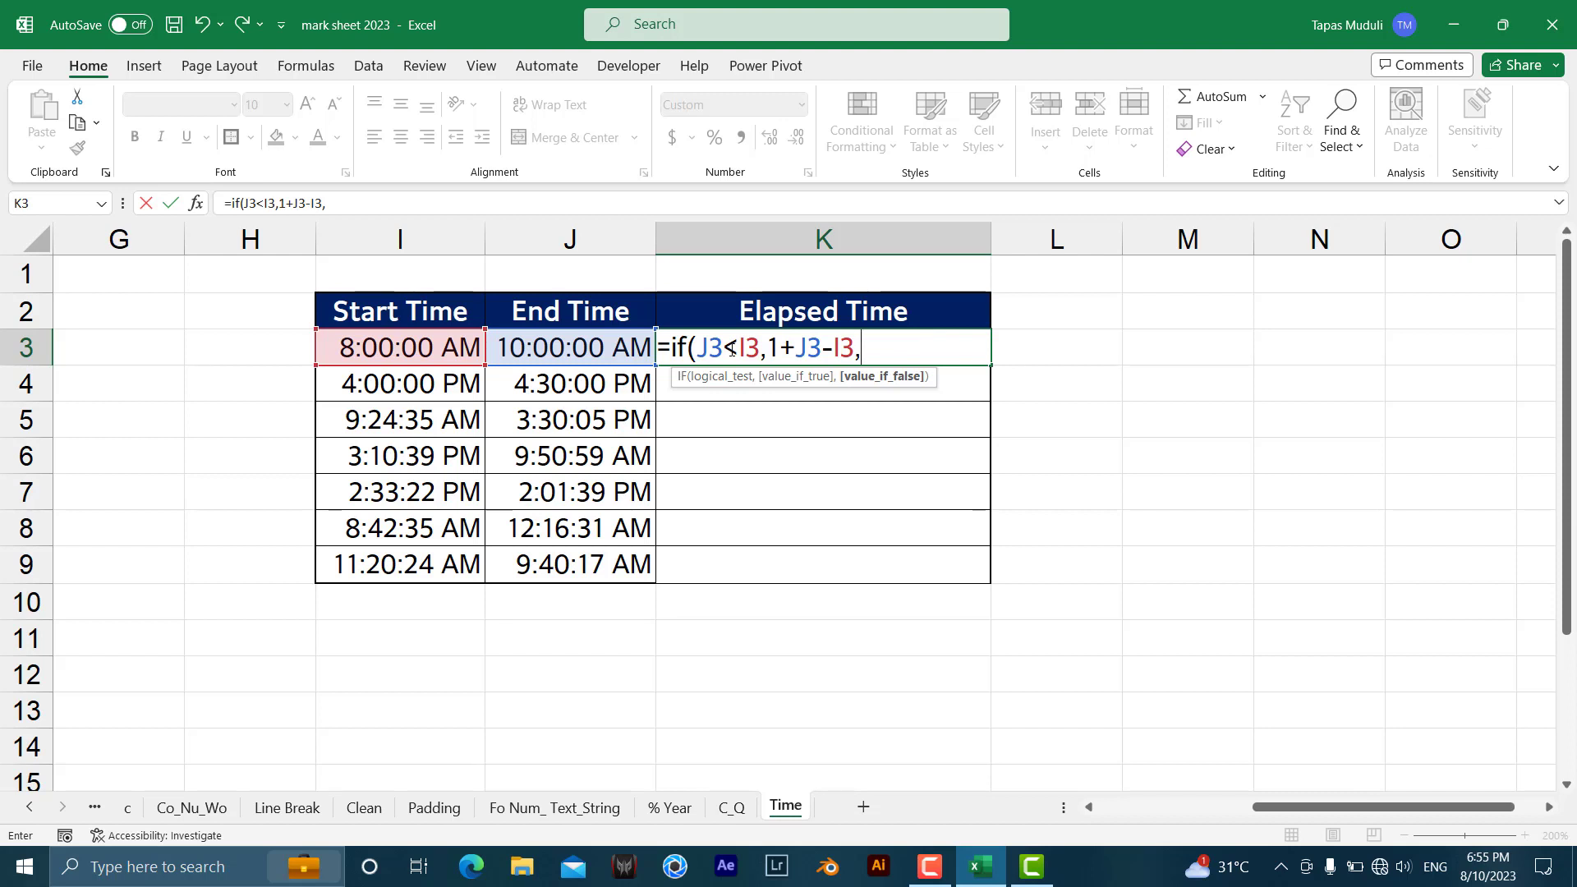
{"action": "left_click", "coordinate": [599, 350]}
{"action": "type", "text": "-"}
{"action": "left_click", "coordinate": [422, 350]}
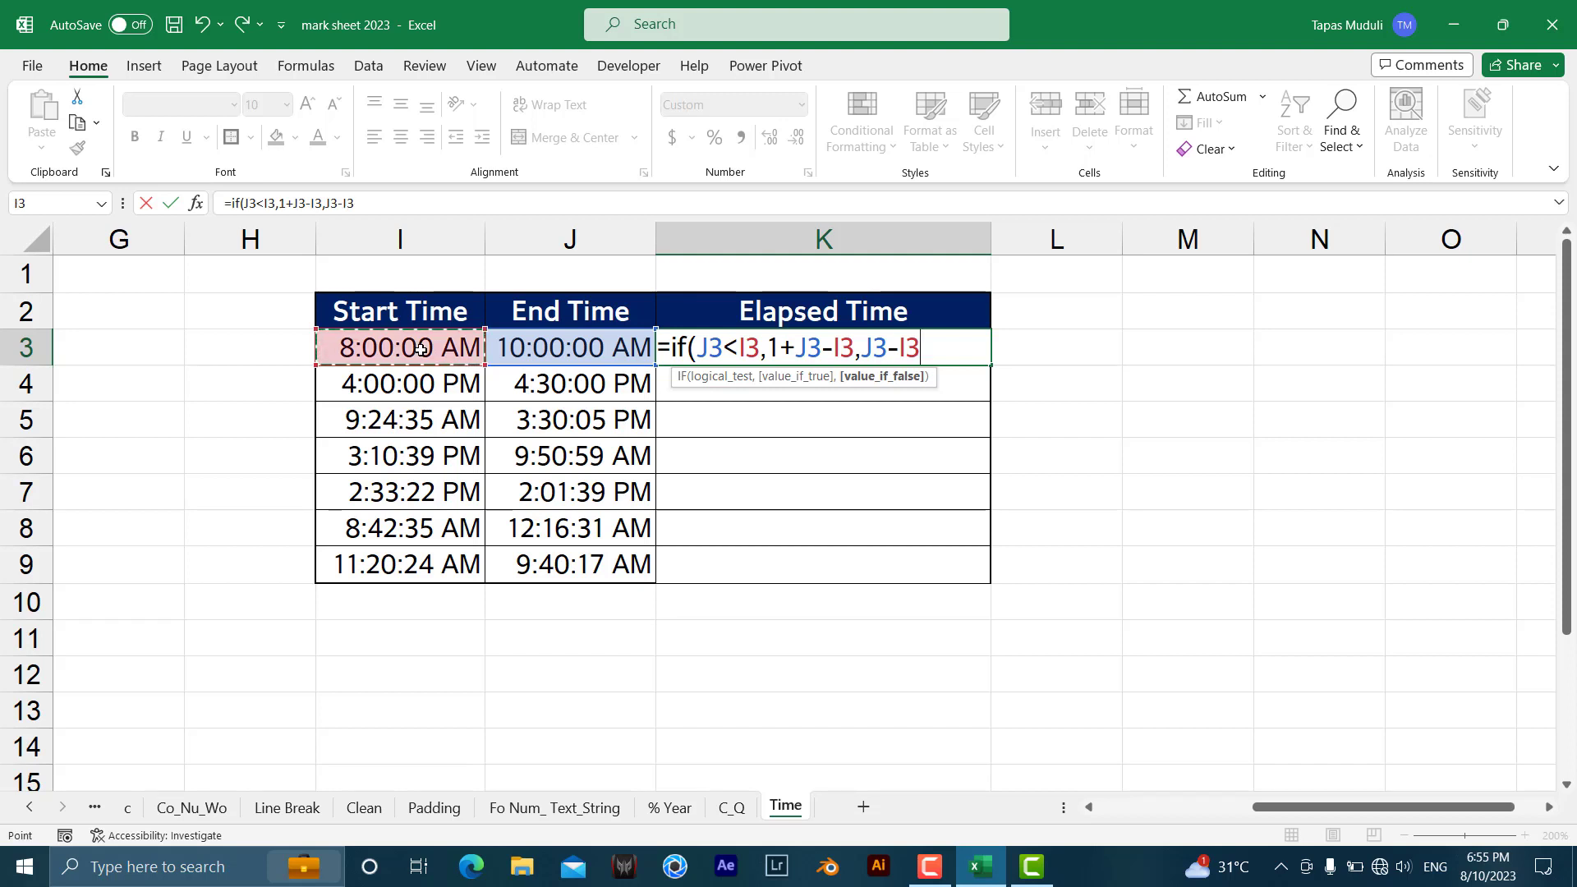
Step: Close and commit =IF(J3<I3,1+J3-I3,J3-I3) in K3, then fill it down to K9
{"action": "type", "text": ")"}
{"action": "key", "text": "Return"}
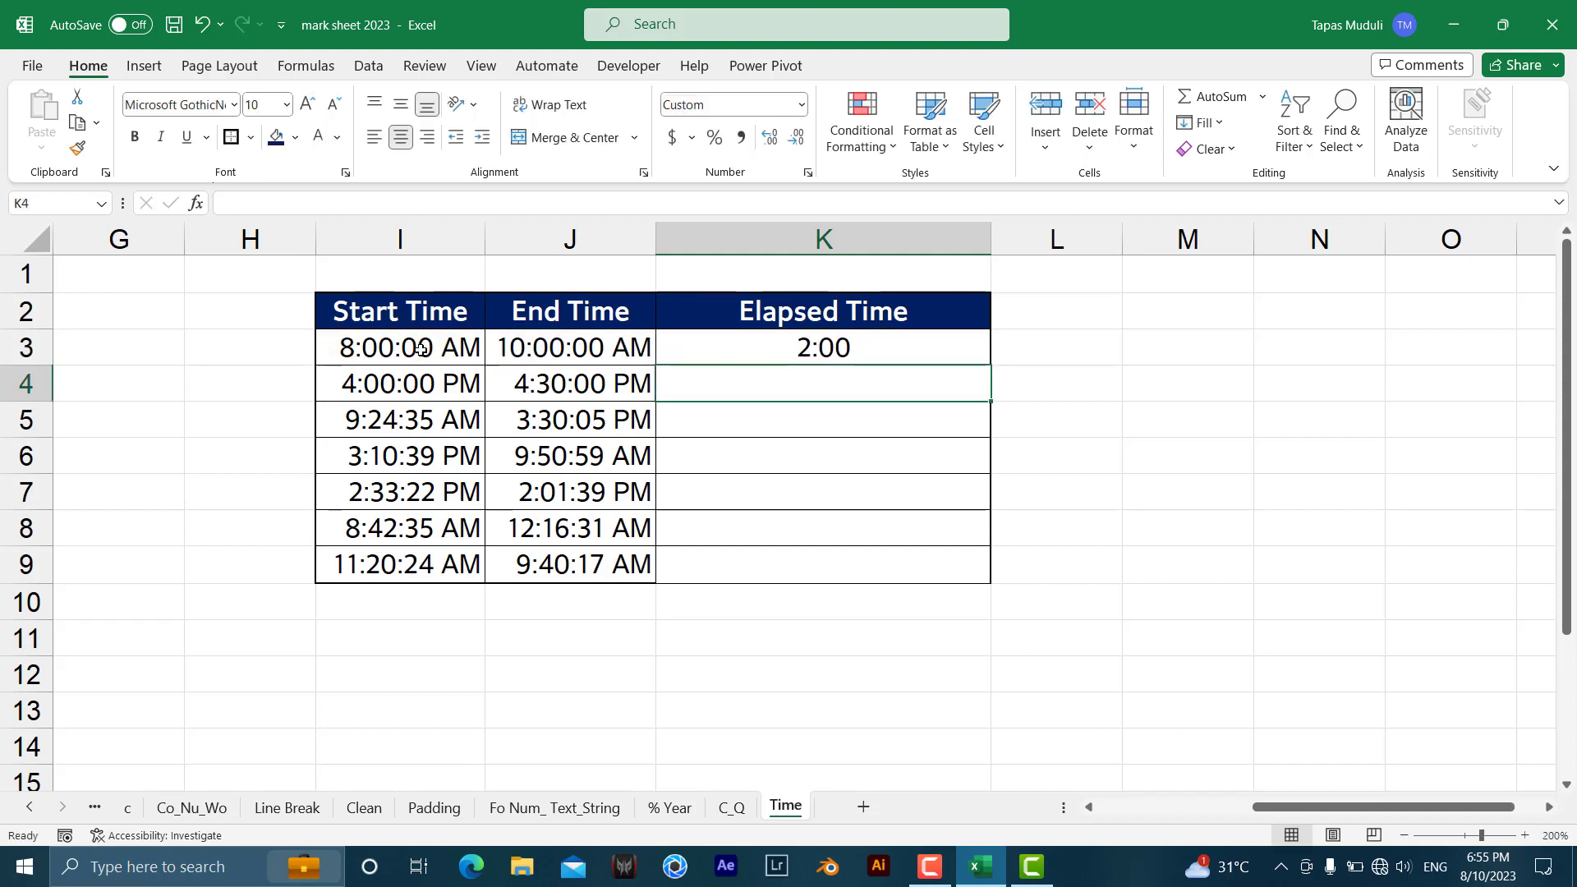
{"action": "left_click", "coordinate": [839, 346]}
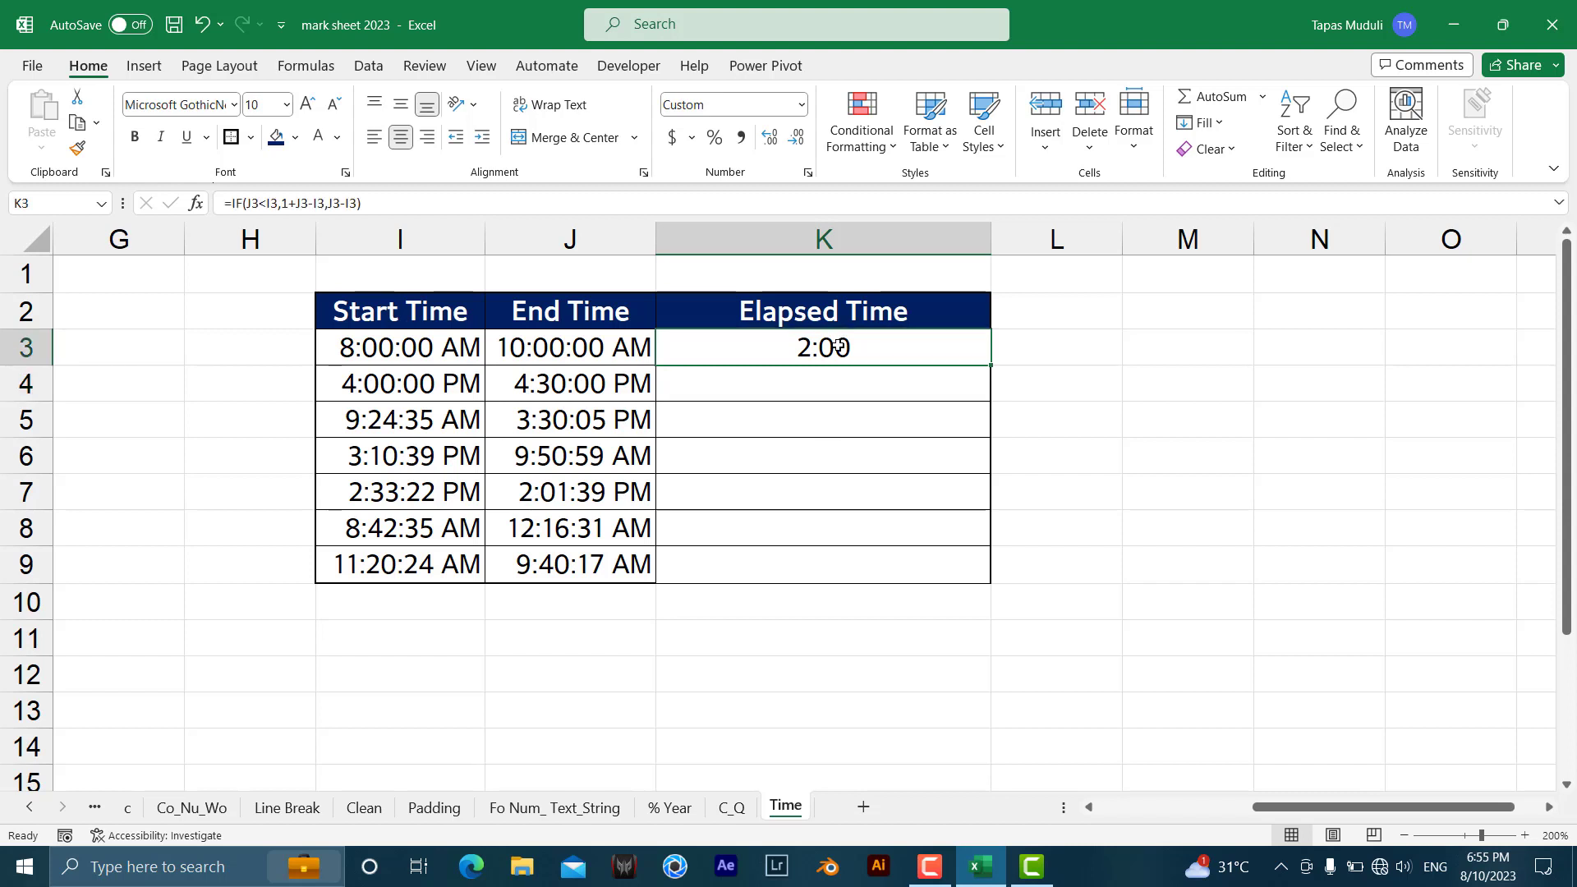
{"action": "double_click", "coordinate": [991, 367]}
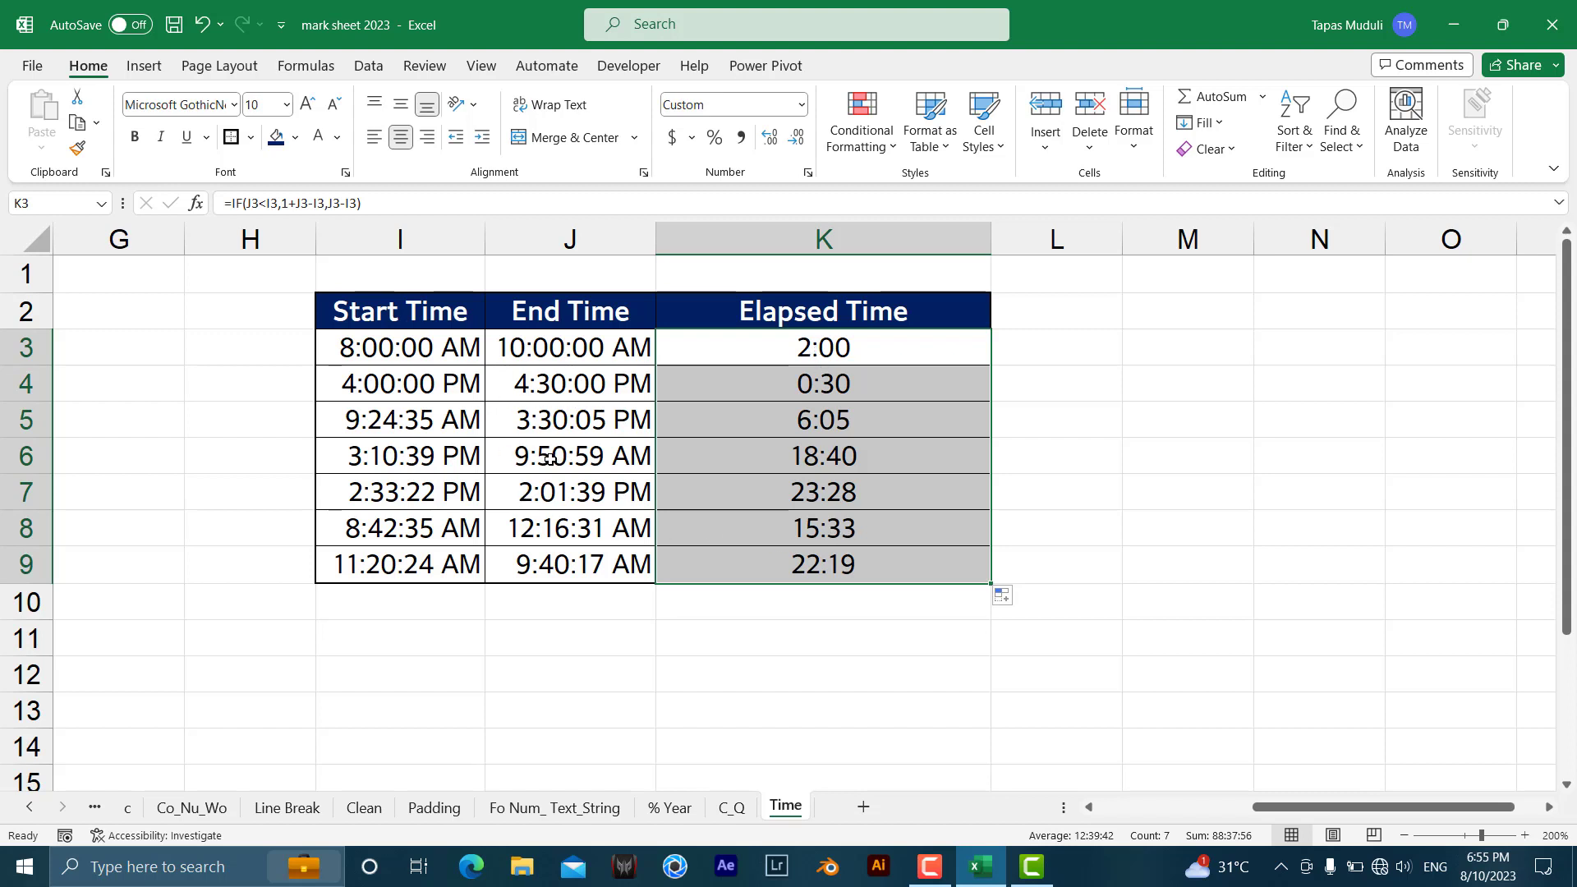
Step: Check the copied formulas in K5 and K7, then confirm the custom h:mm format
{"action": "left_click", "coordinate": [868, 431]}
{"action": "left_click", "coordinate": [879, 499]}
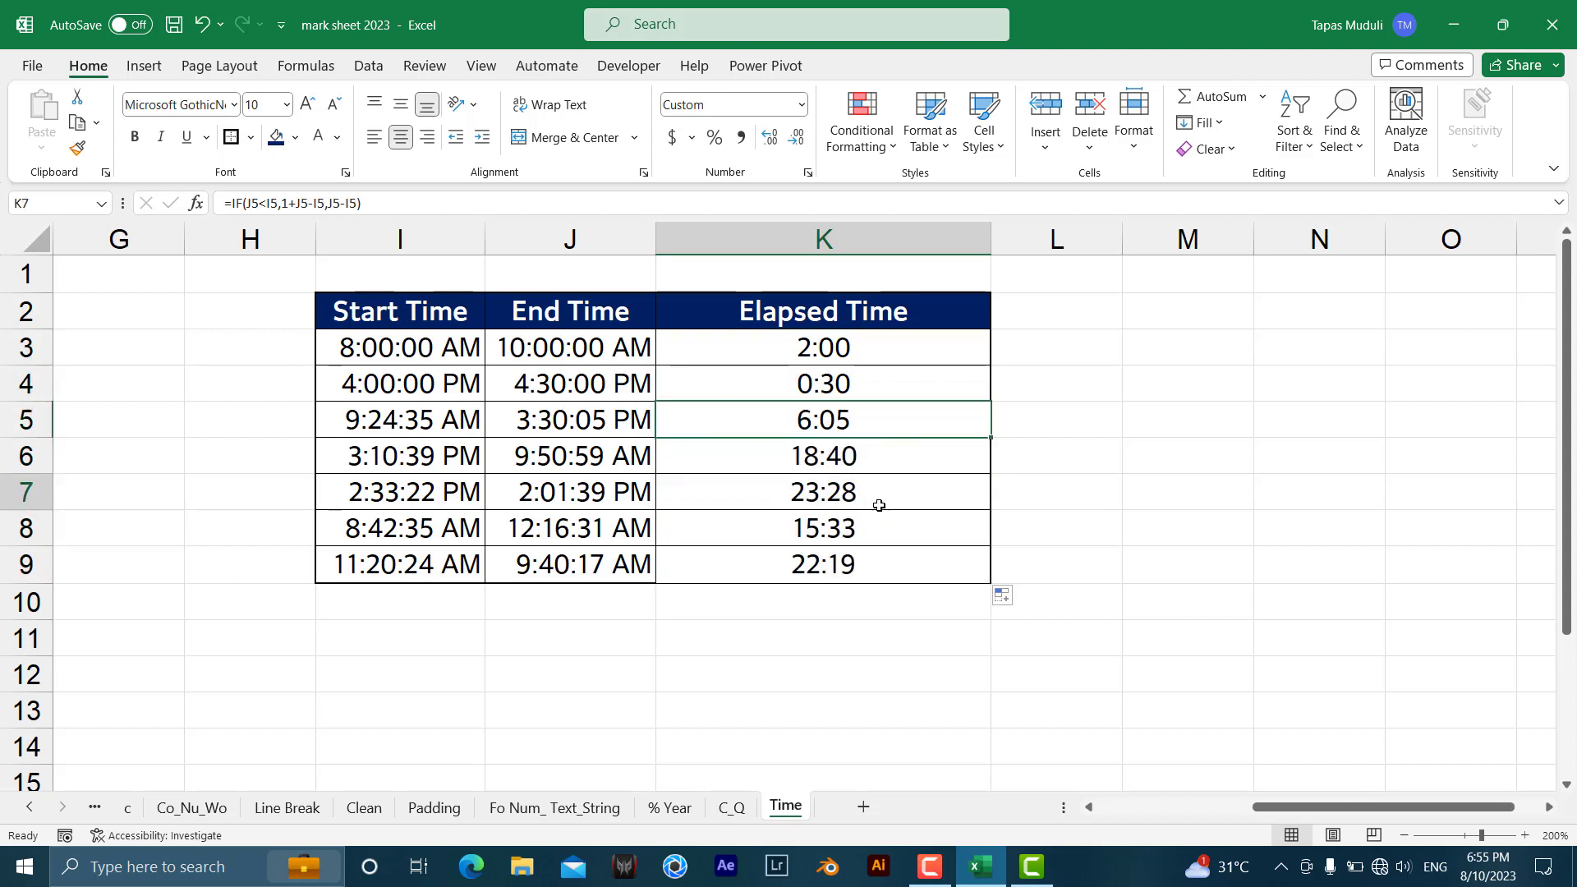
{"action": "left_click", "coordinate": [862, 423]}
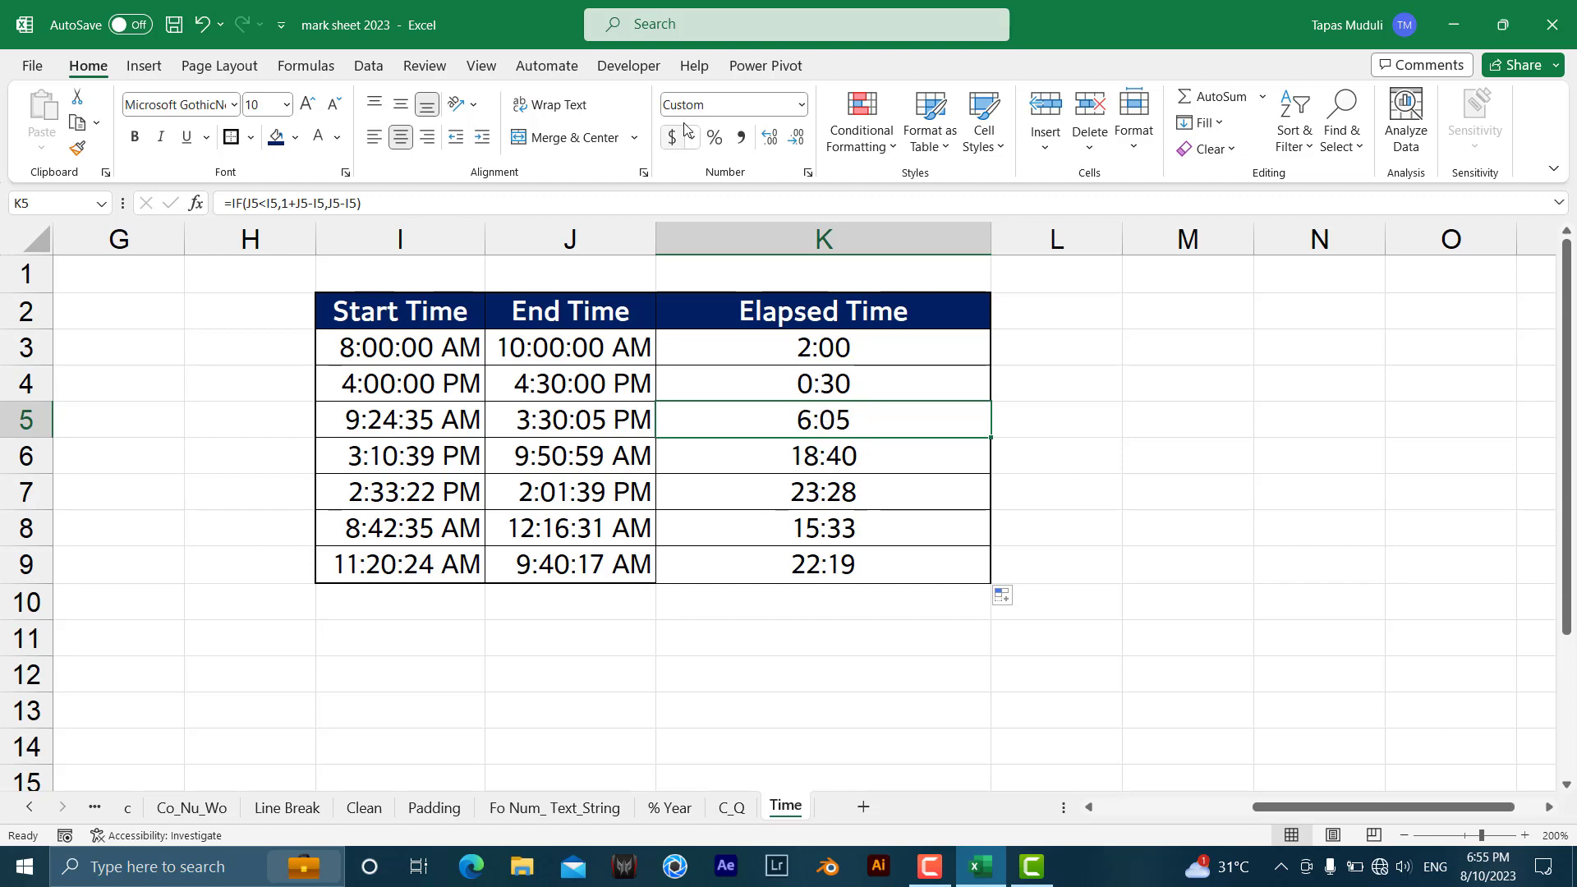
{"action": "left_click", "coordinate": [808, 173]}
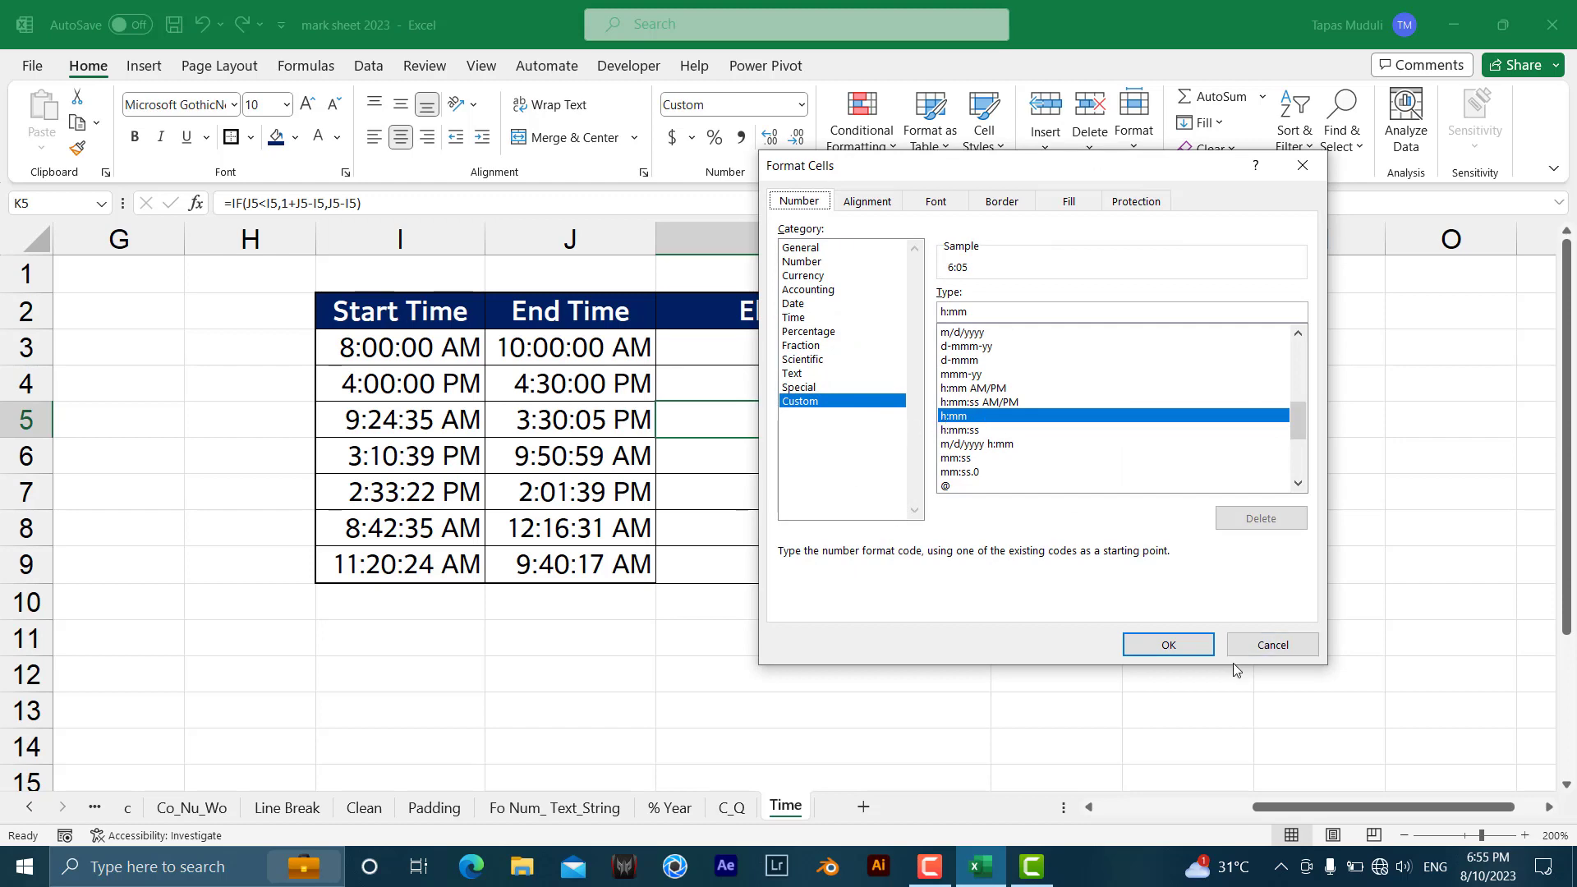
{"action": "left_click", "coordinate": [1174, 646]}
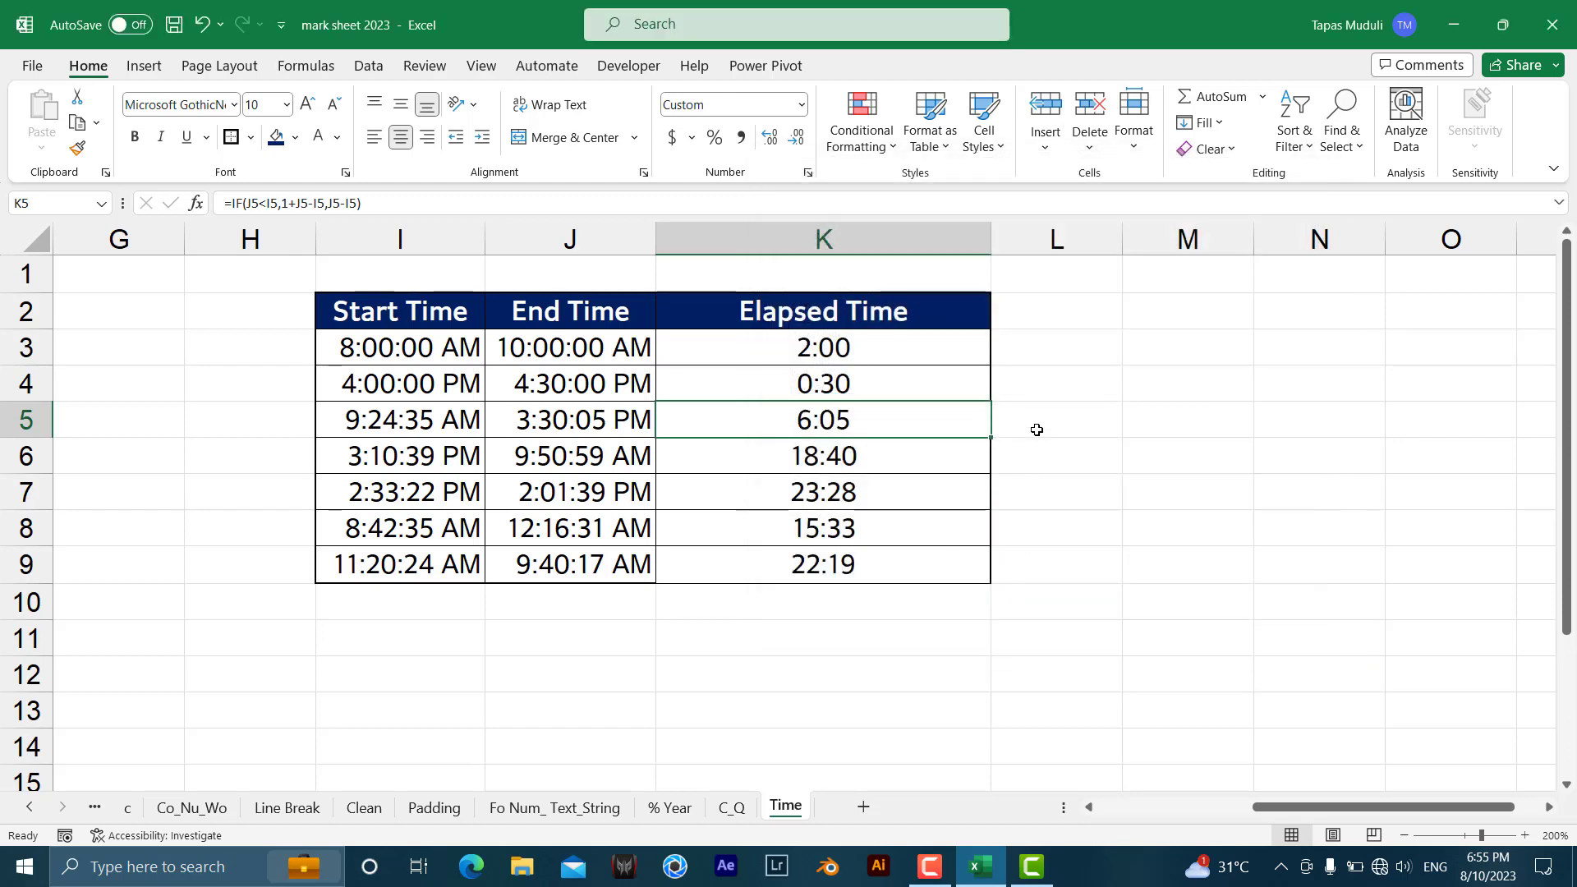
Step: Copy the IF formula text from K3 and paste it into L3
{"action": "left_click", "coordinate": [1078, 357]}
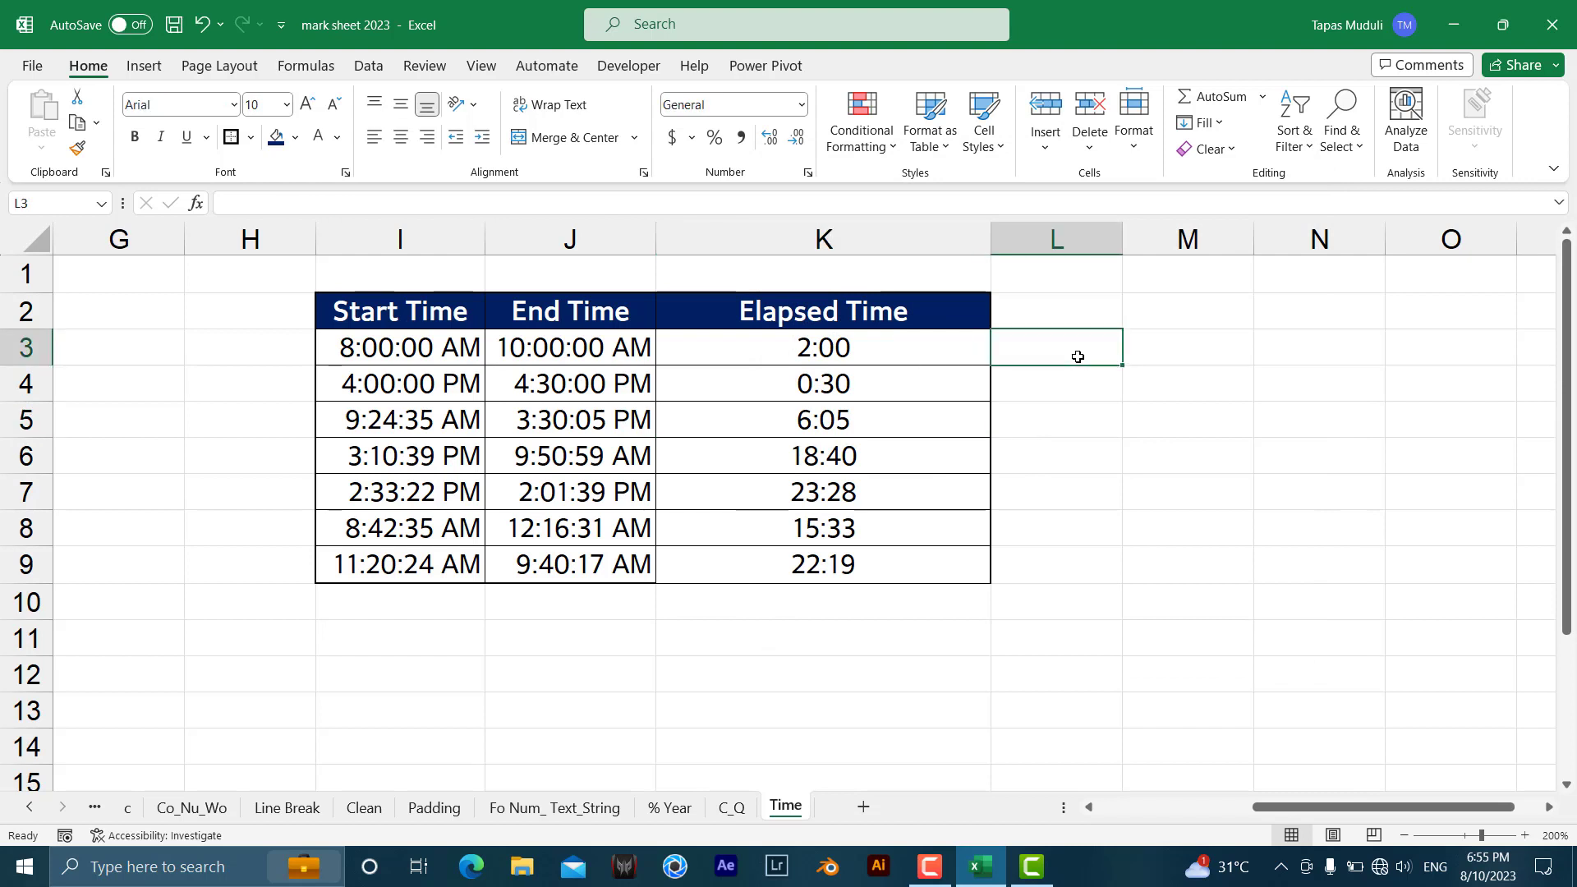
{"action": "type", "text": "="}
{"action": "key", "text": "Escape"}
{"action": "left_click", "coordinate": [927, 357]}
{"action": "left_click_drag", "start_coordinate": [362, 202], "coordinate": [188, 205]}
{"action": "key", "text": "ctrl+c"}
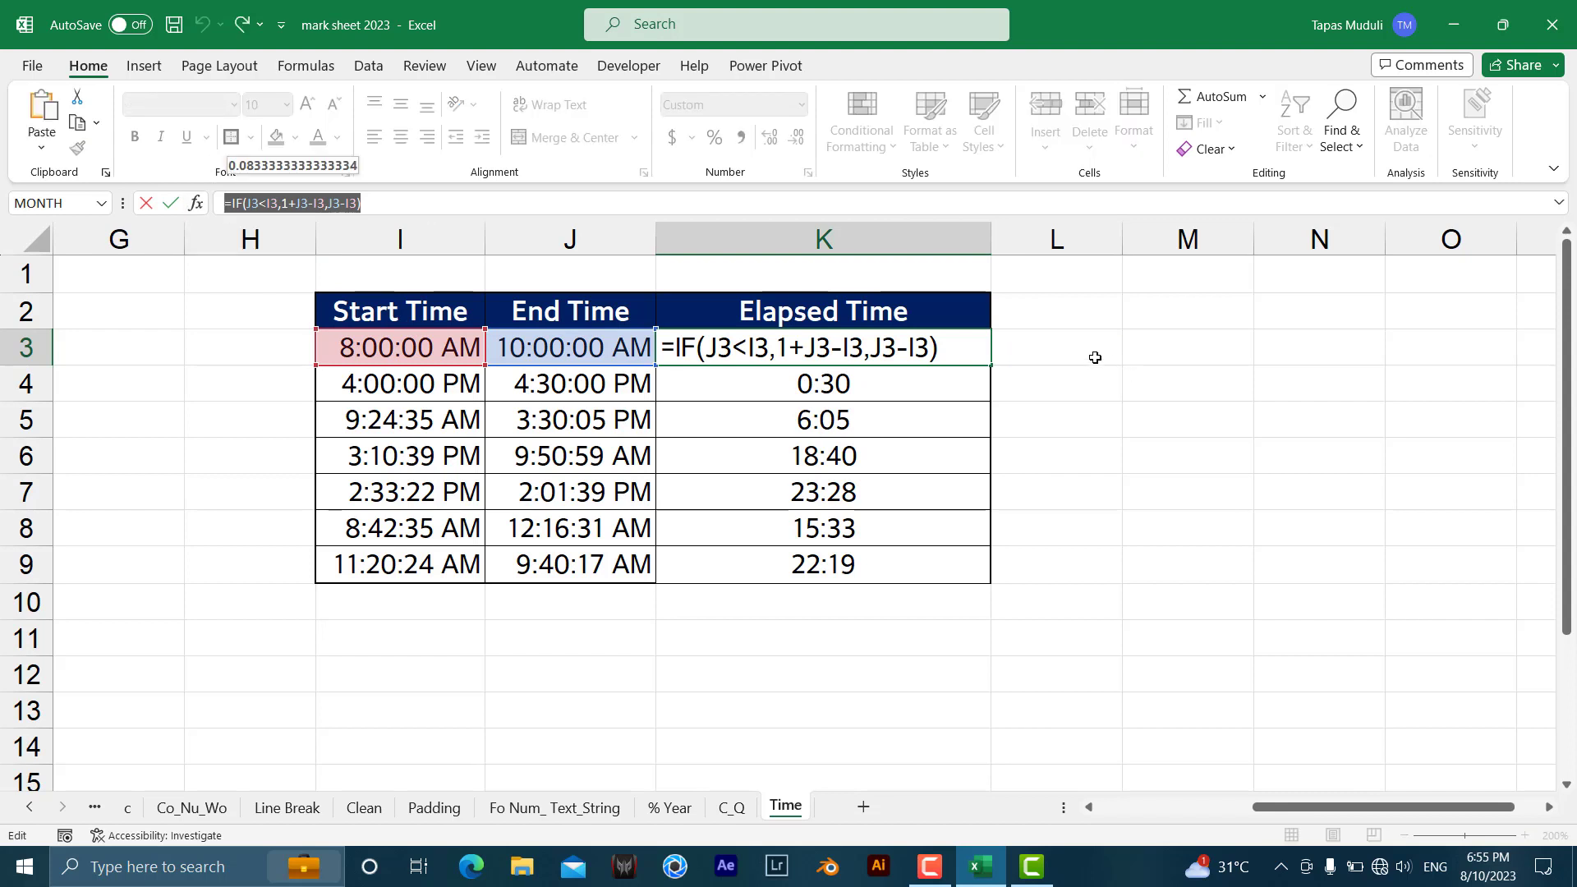
{"action": "type", "text": "="}
{"action": "left_click", "coordinate": [1092, 355]}
{"action": "key", "text": "Escape"}
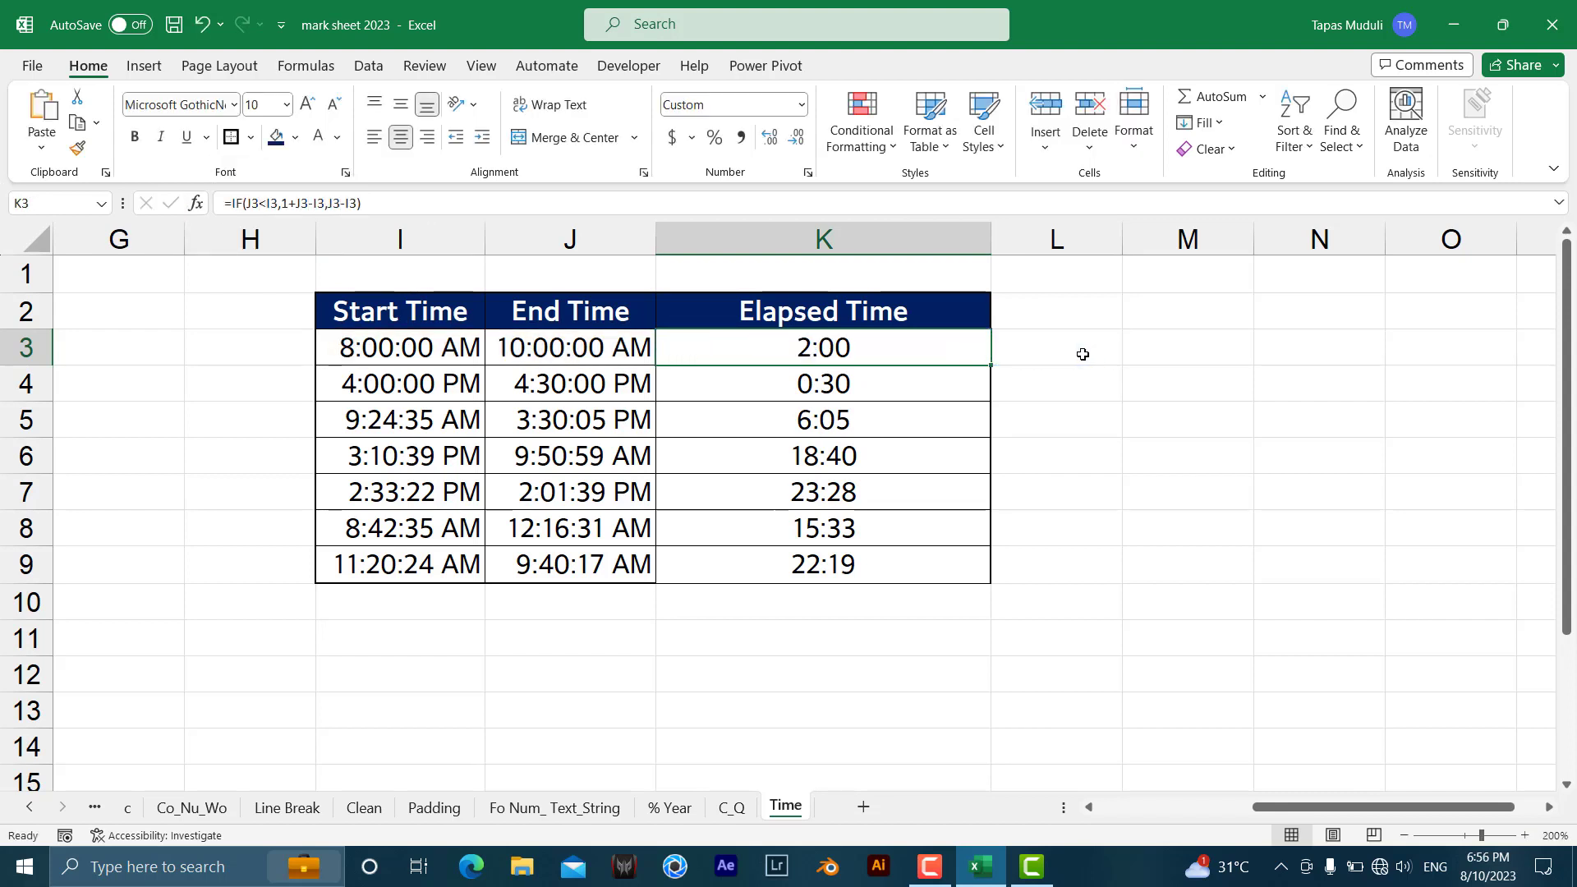
{"action": "left_click", "coordinate": [1085, 355]}
{"action": "key", "text": "ctrl+v"}
{"action": "key", "text": "Return"}
Step: Fill the L3 formula down to L9 and apply the Time number format
{"action": "left_click", "coordinate": [1098, 359]}
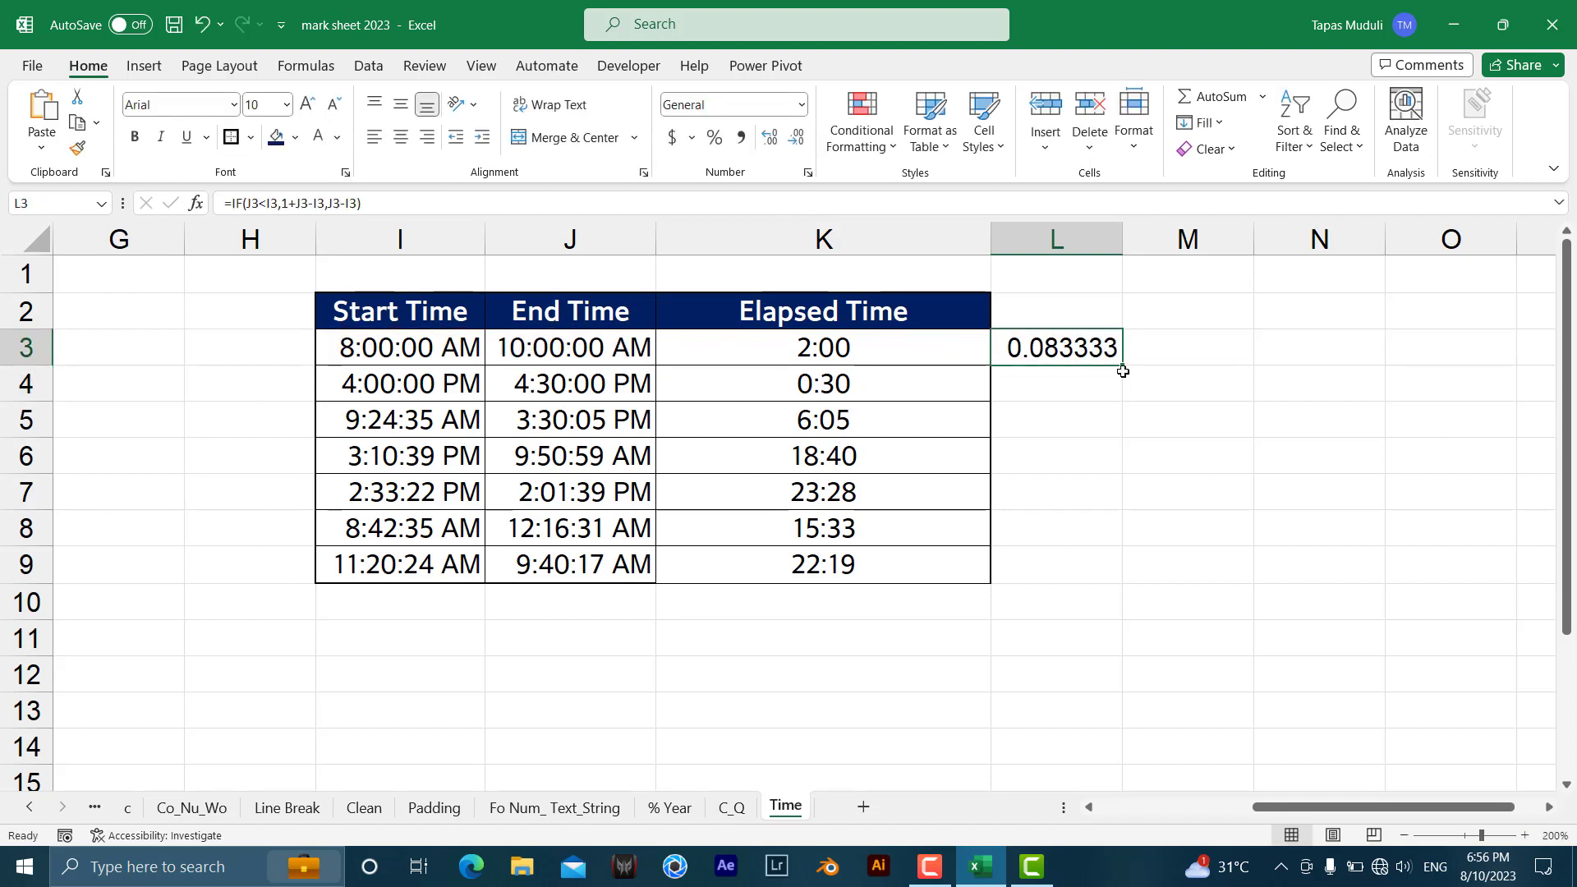
{"action": "left_click_drag", "start_coordinate": [1124, 369], "coordinate": [1101, 580]}
{"action": "left_click", "coordinate": [801, 104]}
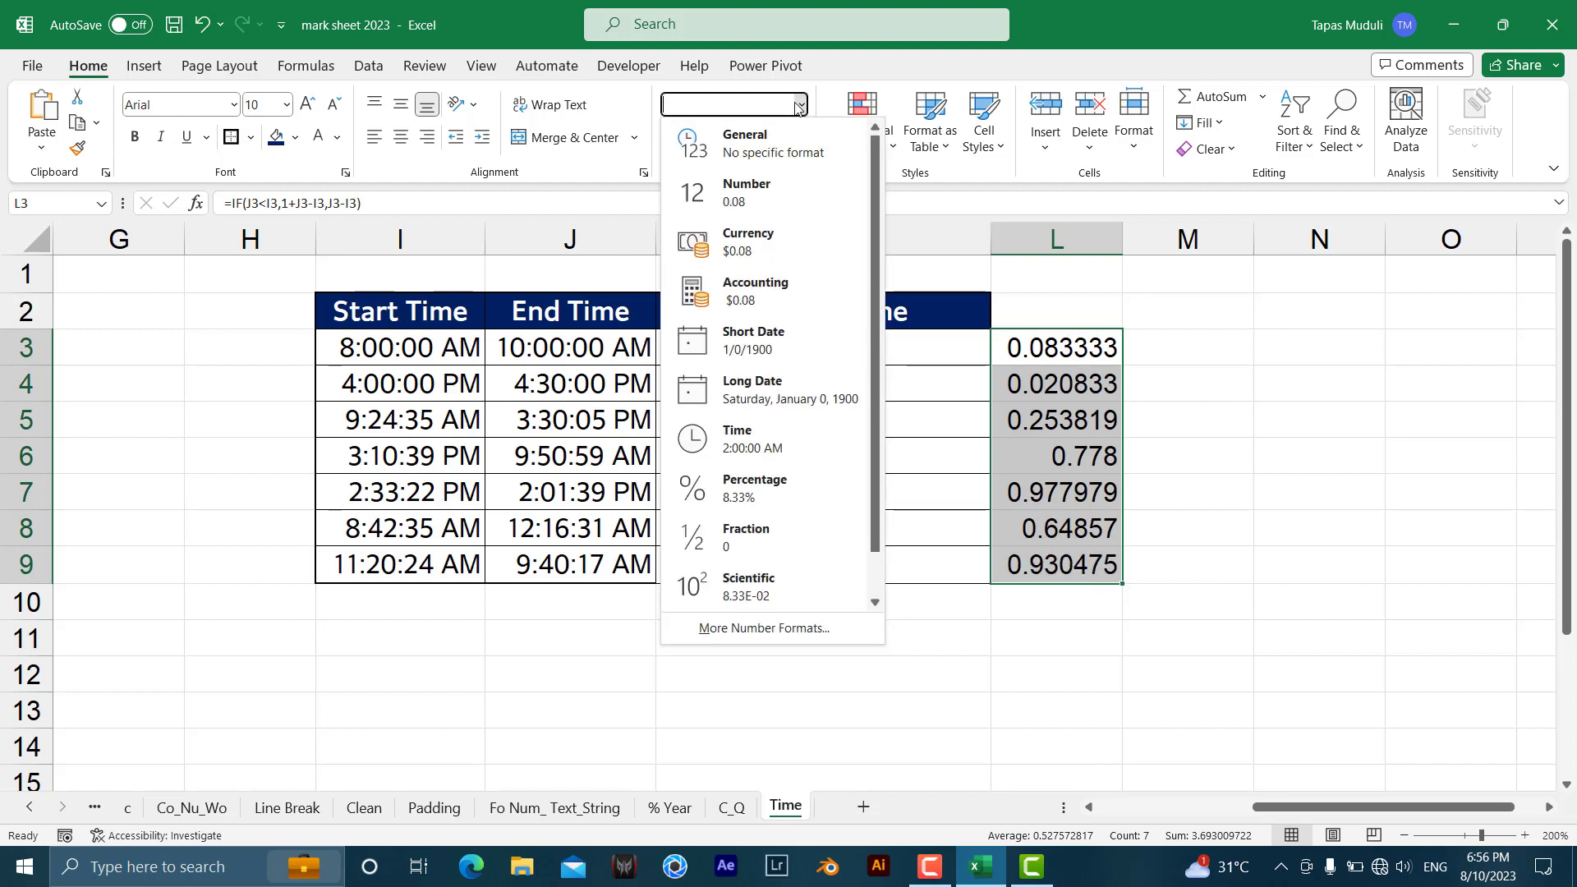
{"action": "left_click", "coordinate": [759, 448]}
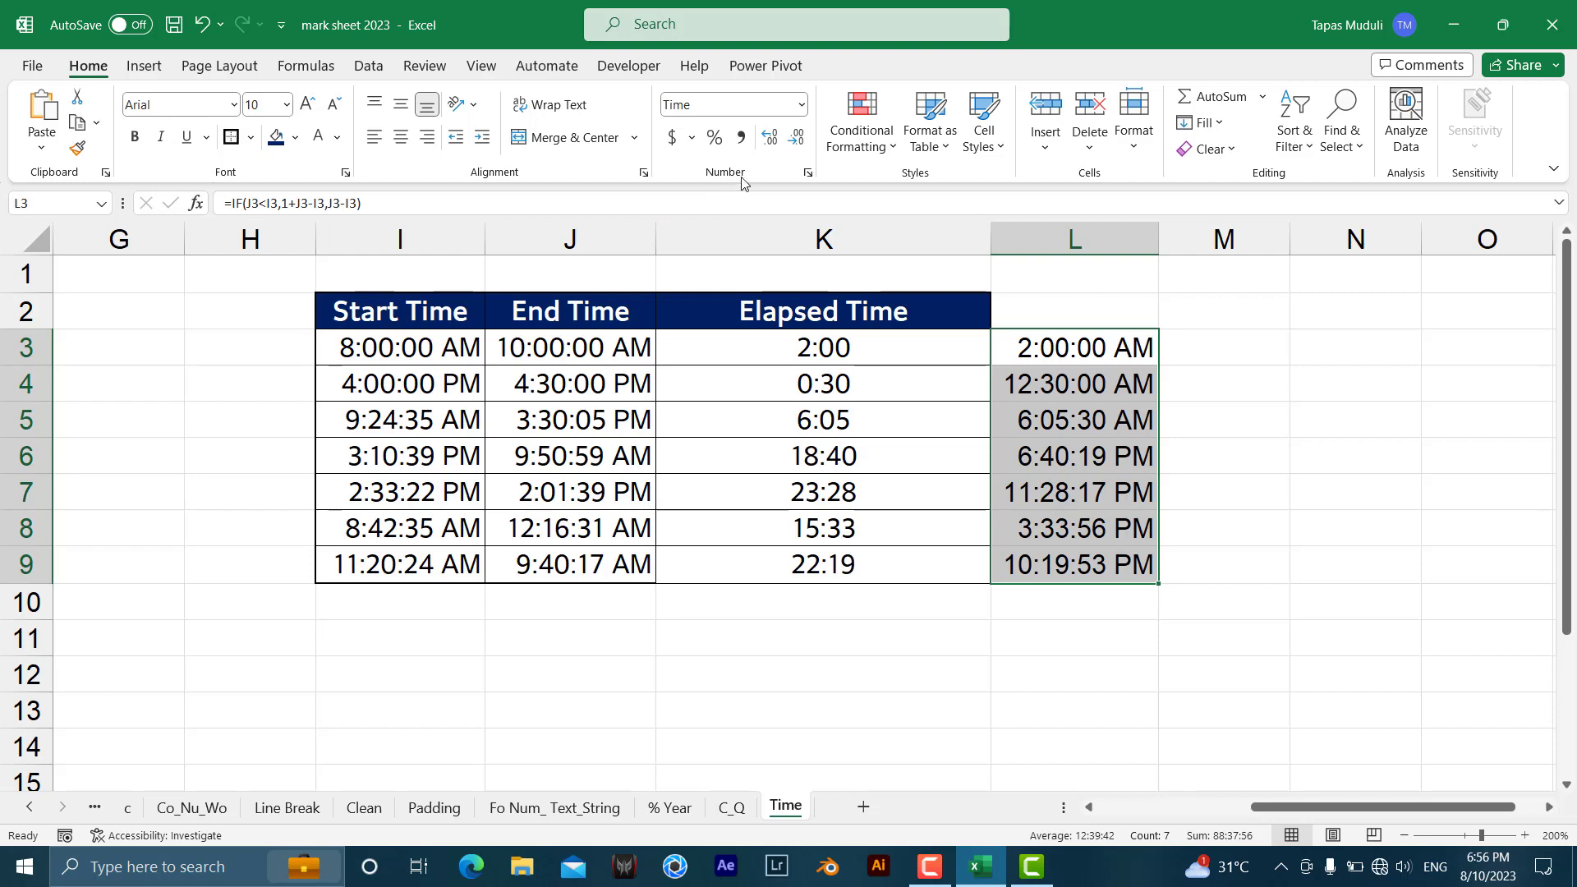
Step: Apply the Custom h:mm format to L3:L9 through Format Cells
{"action": "left_click", "coordinate": [808, 173]}
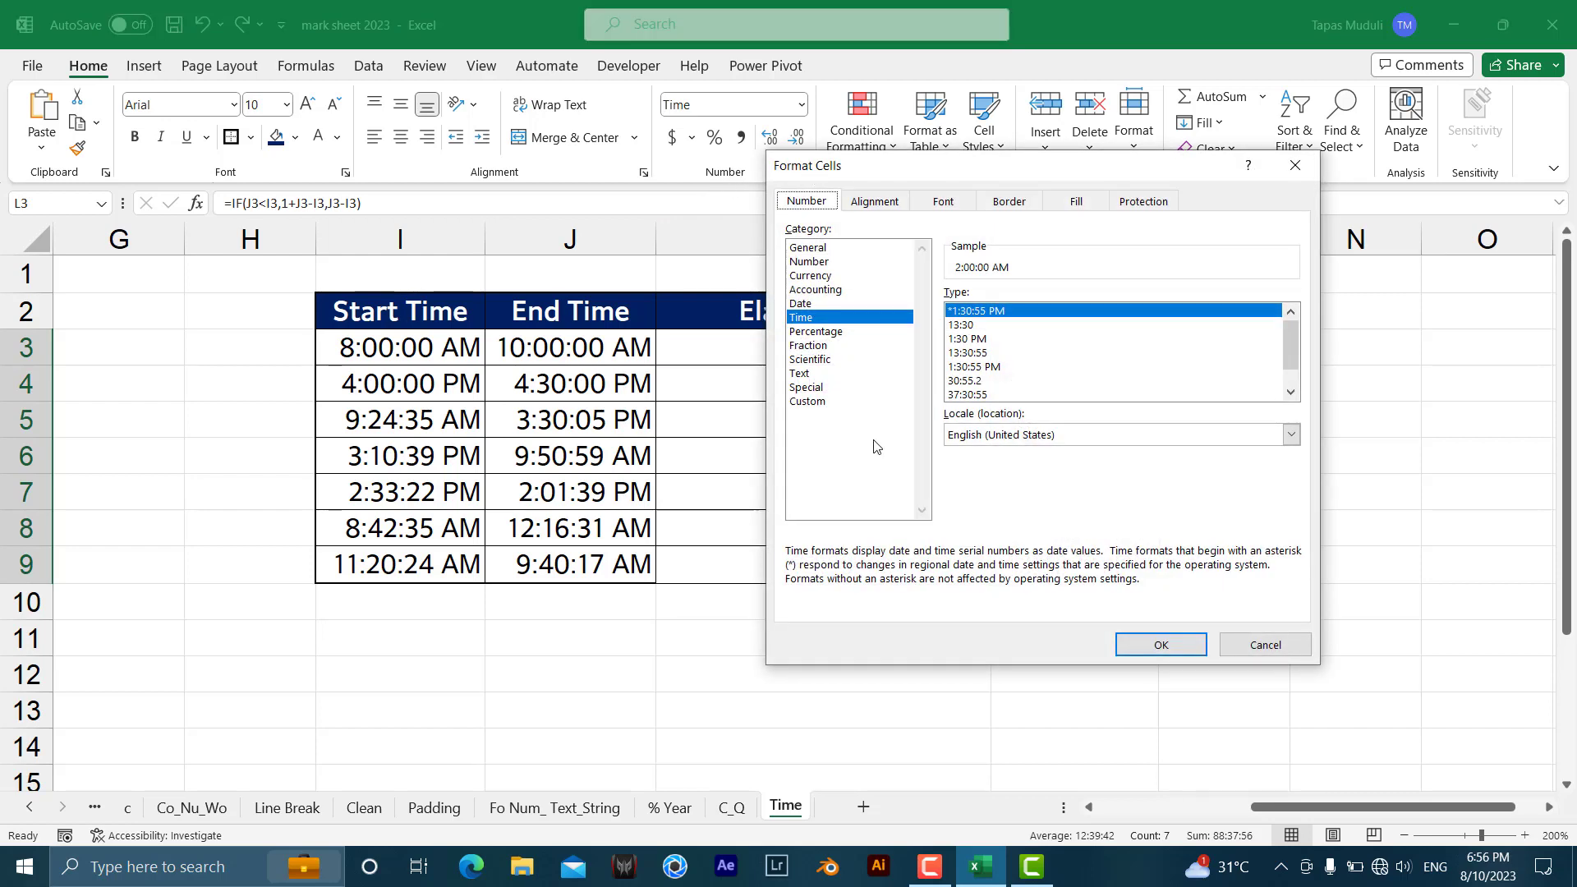
{"action": "left_click", "coordinate": [810, 402]}
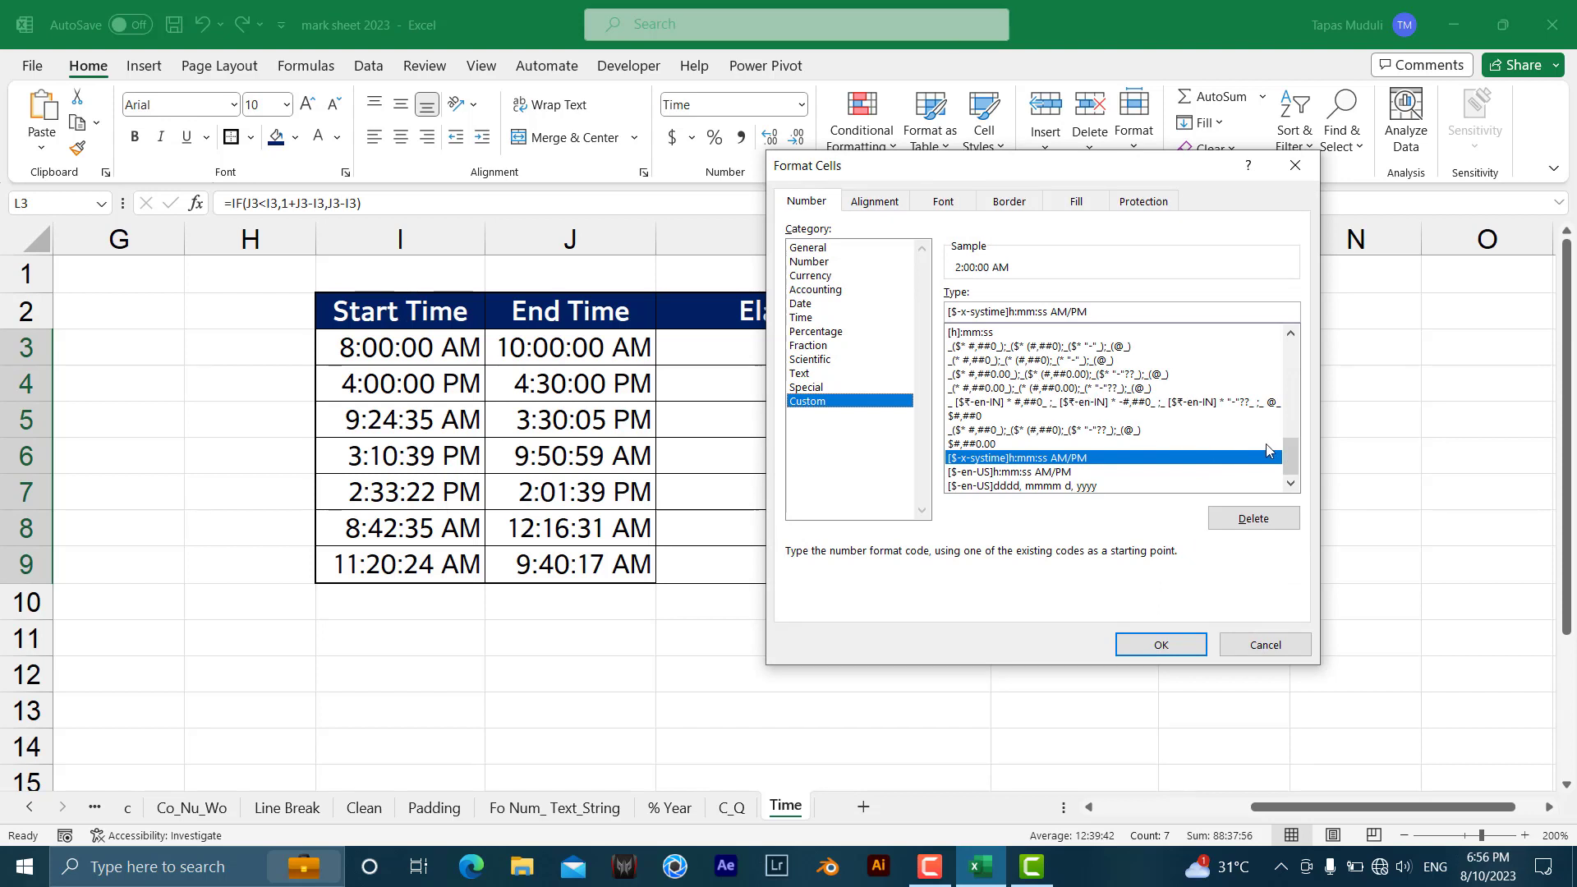
{"action": "left_click_drag", "start_coordinate": [1293, 452], "coordinate": [1292, 428]}
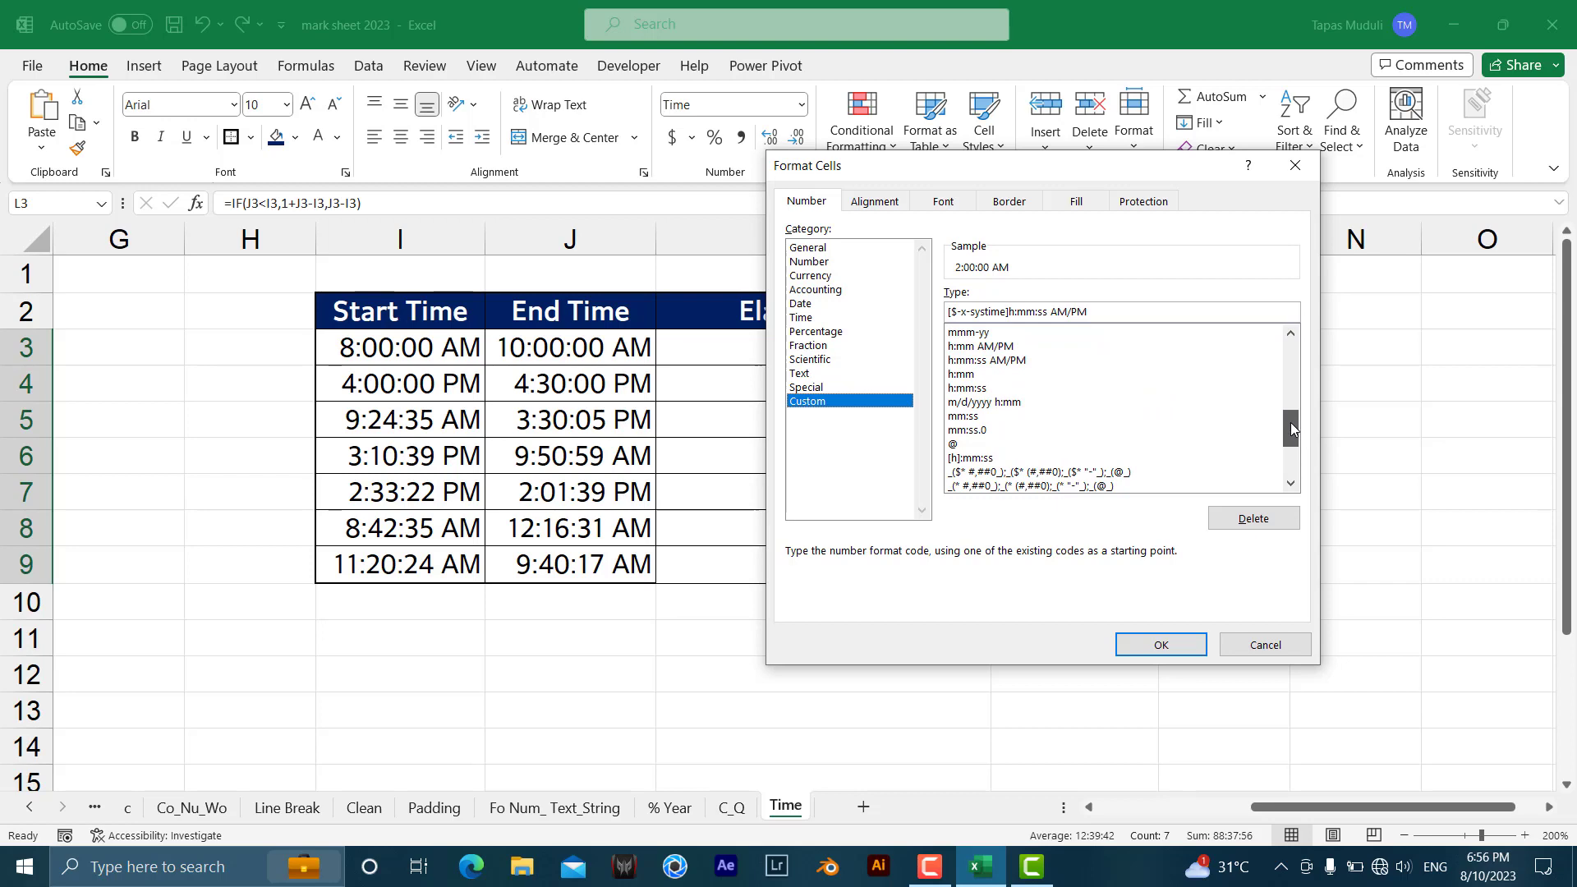
{"action": "left_click", "coordinate": [962, 375]}
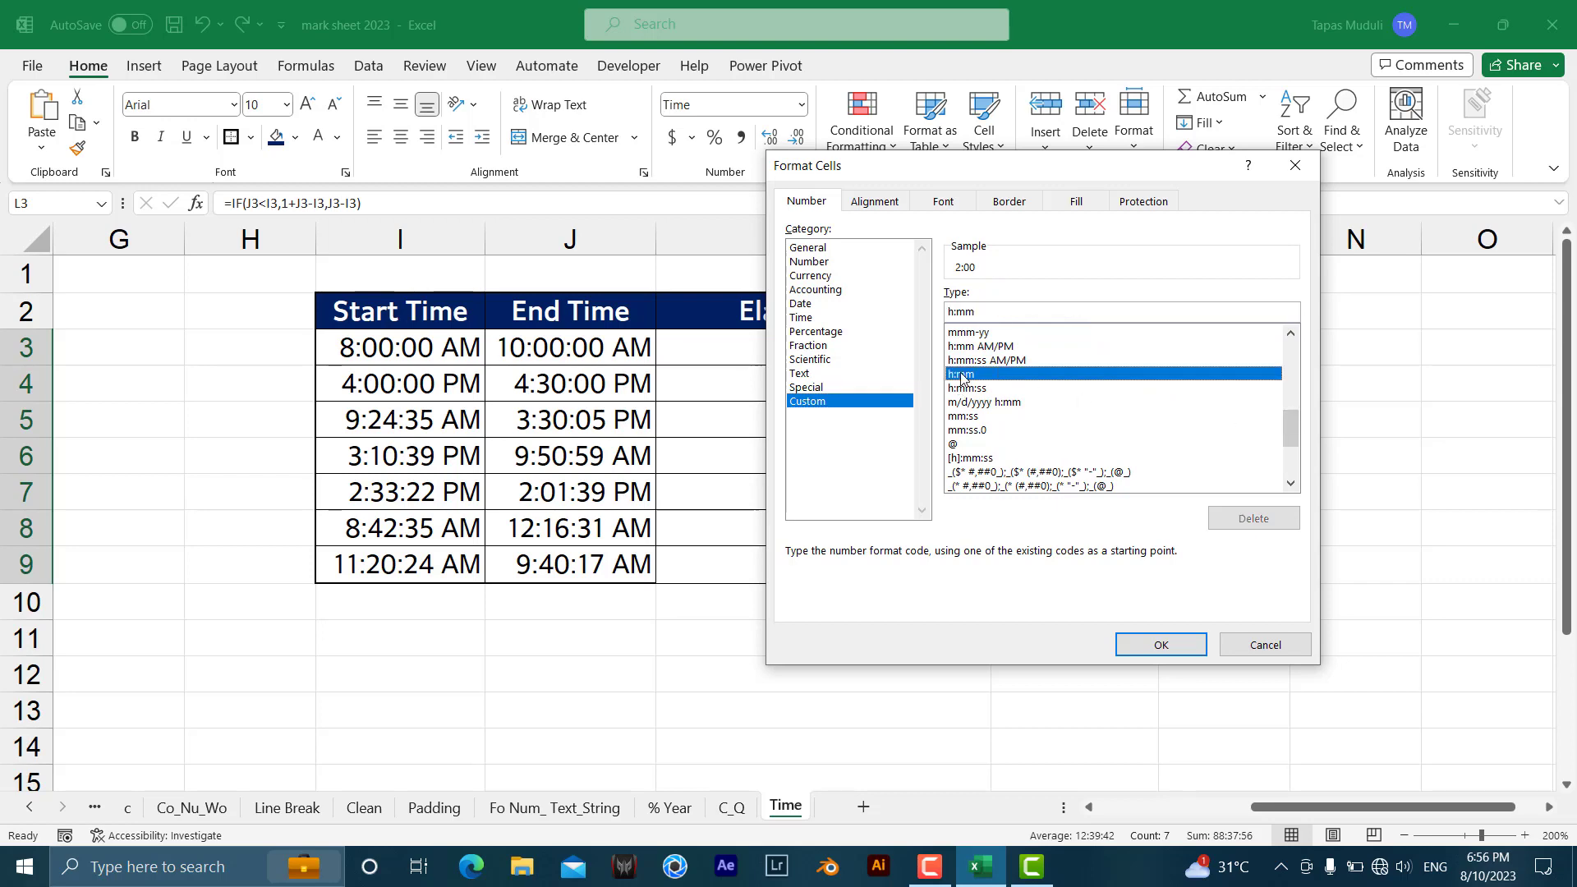
{"action": "left_click", "coordinate": [1161, 645]}
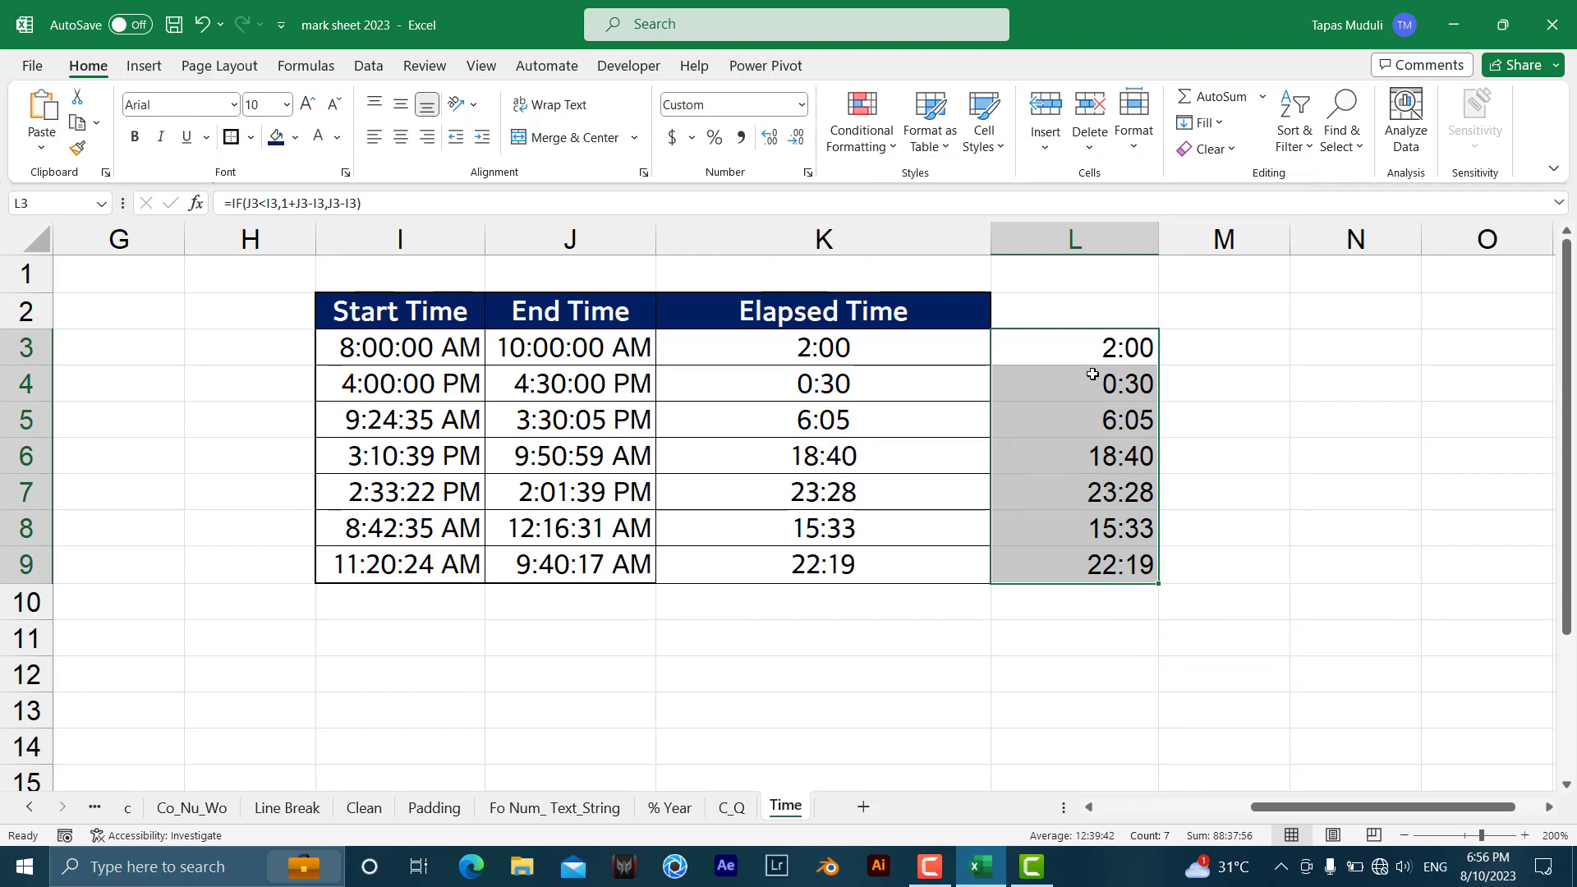